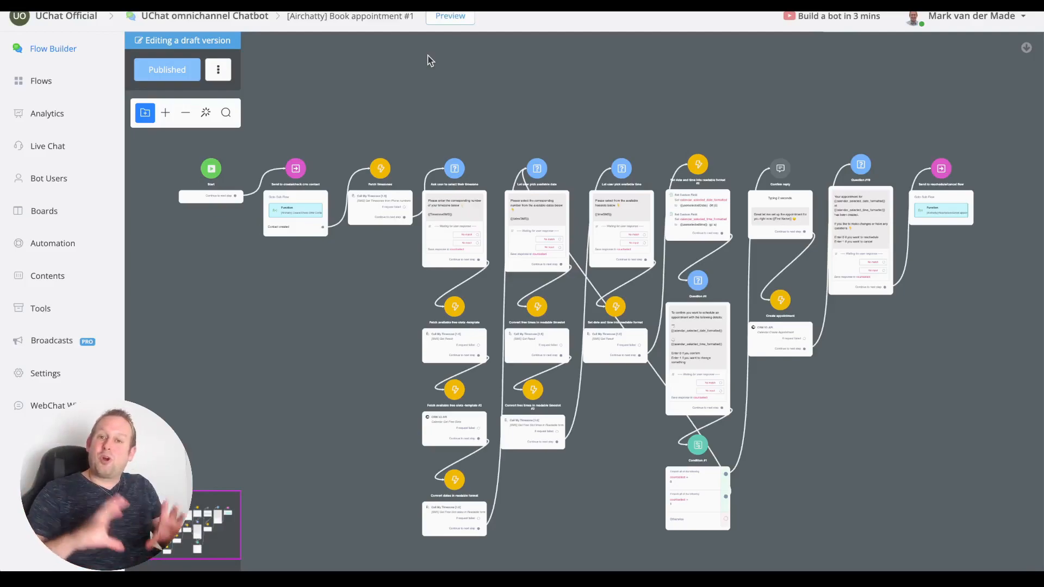
Launch the Book appointment bot preview in a popup window and move it aside.
{"action": "scroll", "coordinate": [428, 56], "scroll_direction": "down", "scroll_amount": 1}
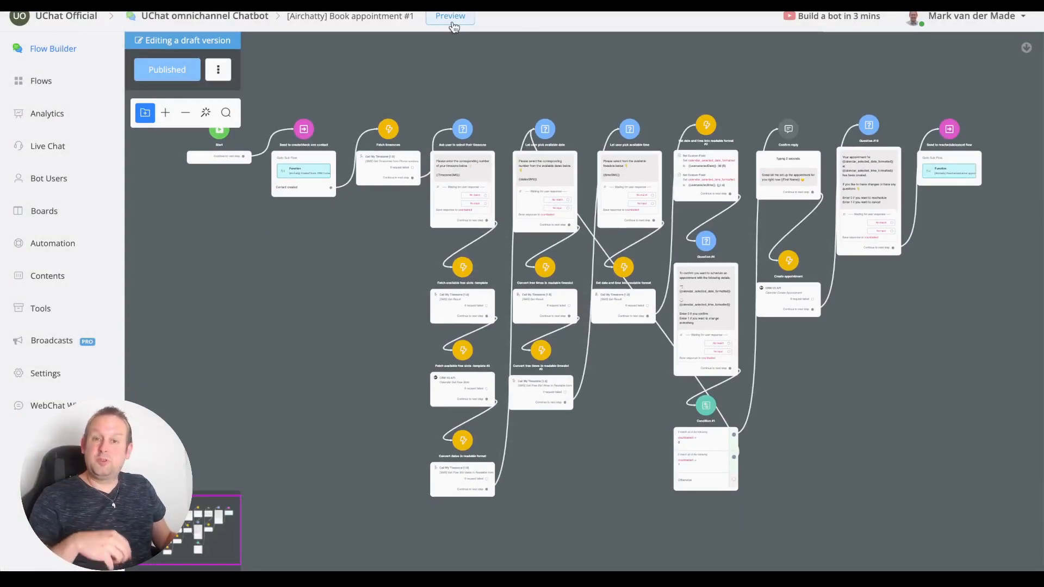
{"action": "left_click", "coordinate": [446, 20]}
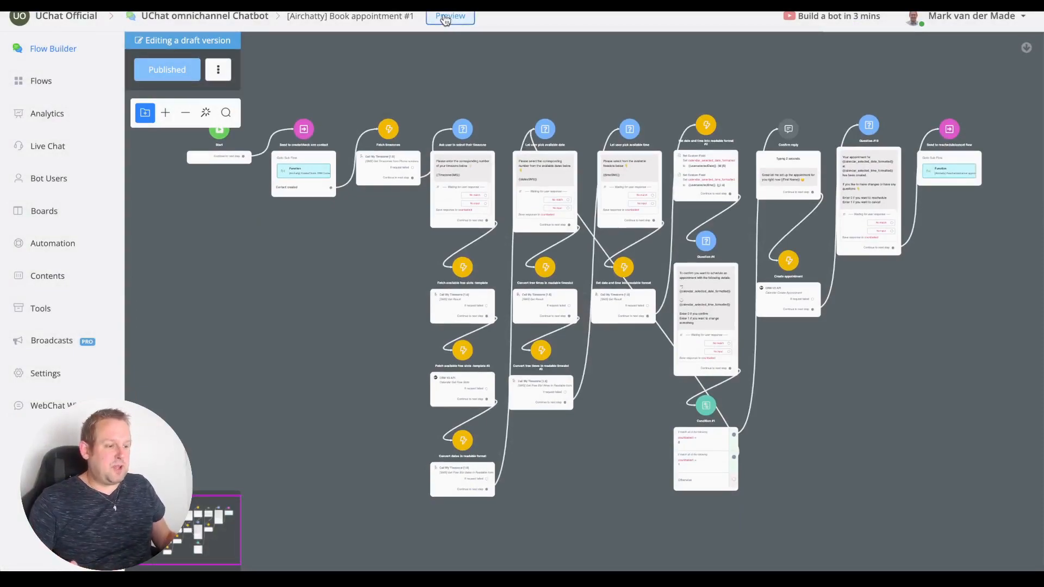
{"action": "left_click", "coordinate": [514, 155]}
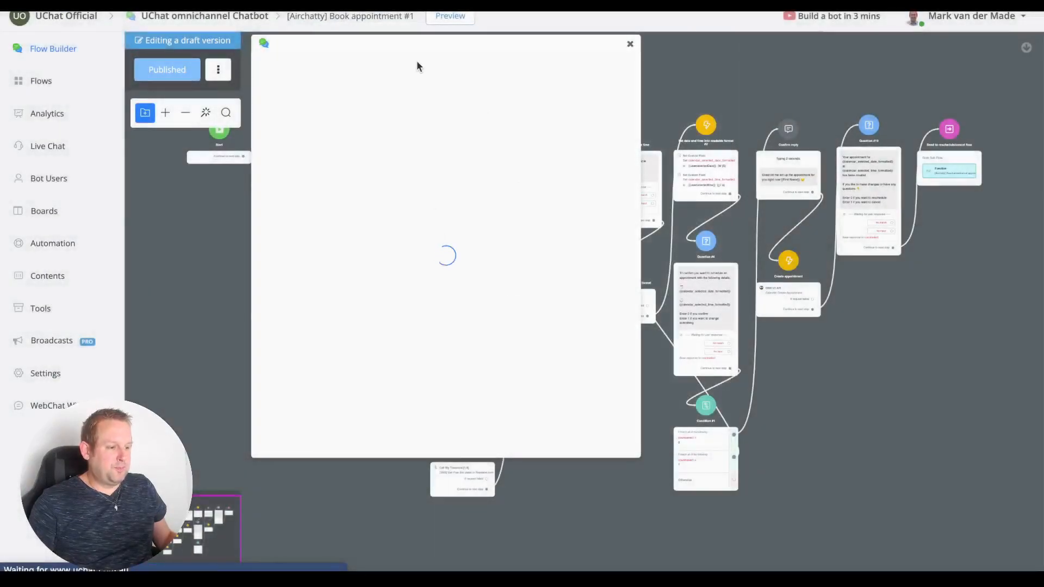
{"action": "left_click_drag", "start_coordinate": [403, 44], "coordinate": [456, 61]}
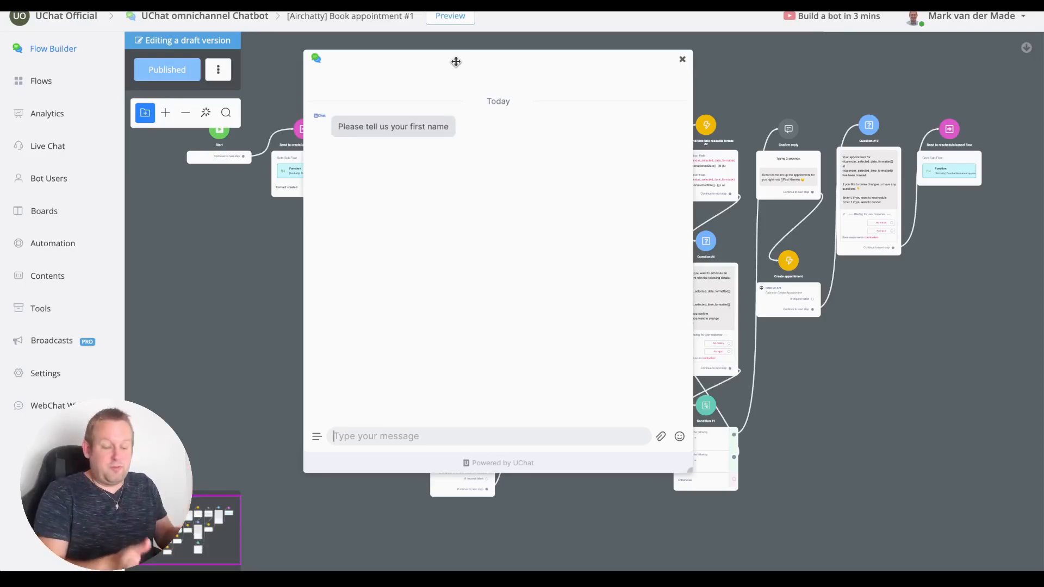
Give the bot the test user's first name and last name.
{"action": "key", "text": "Return"}
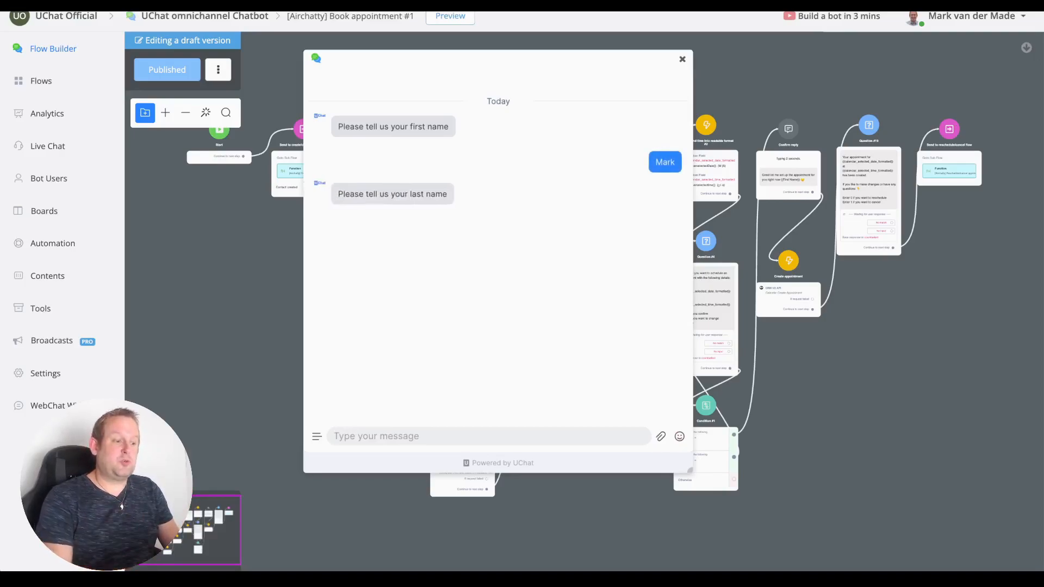
{"action": "key", "text": "Return"}
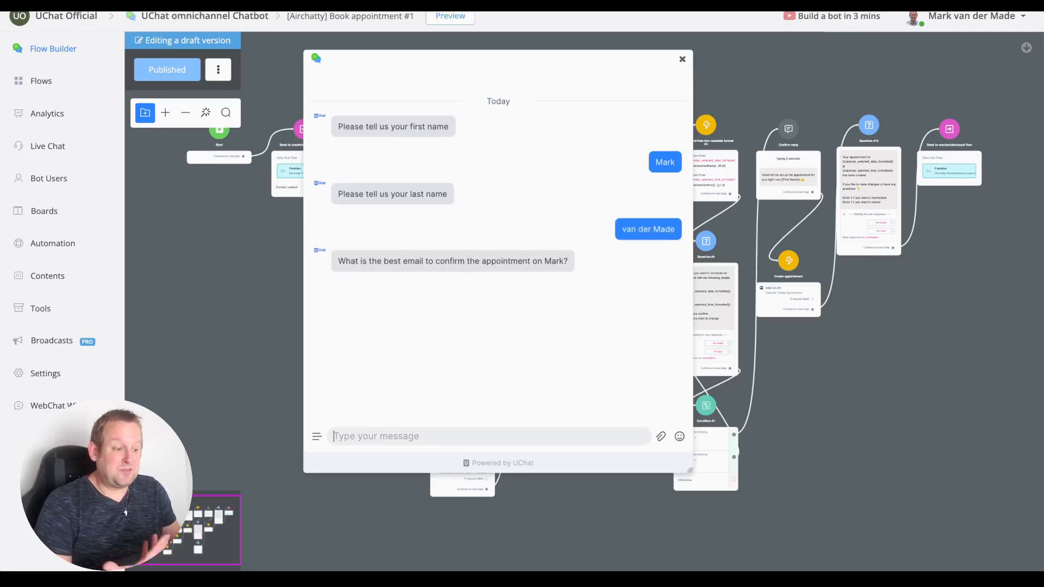
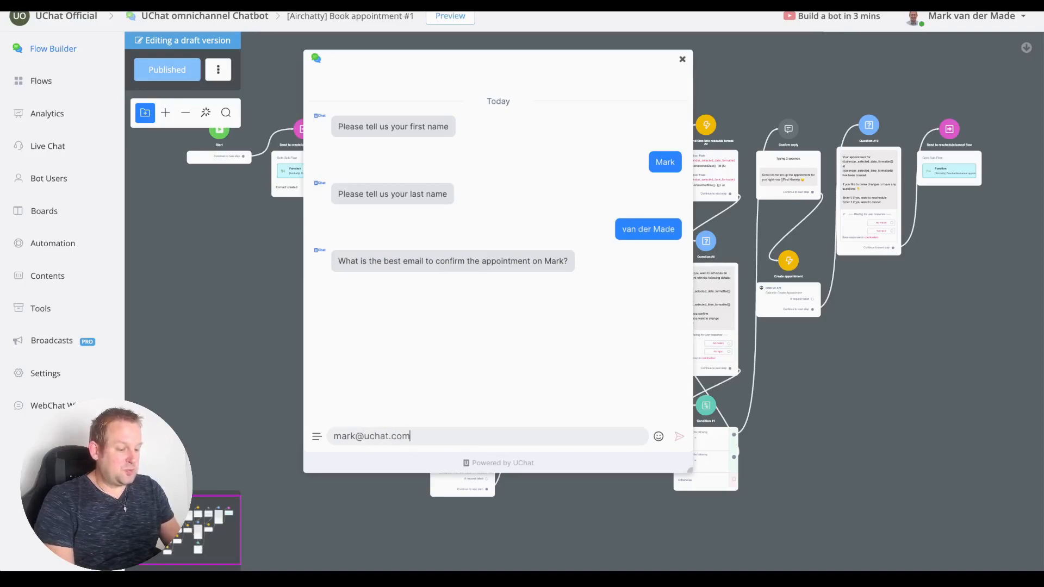
Send the test user's email address and phone number, correcting a phone-number typo.
{"action": "key", "text": "Return"}
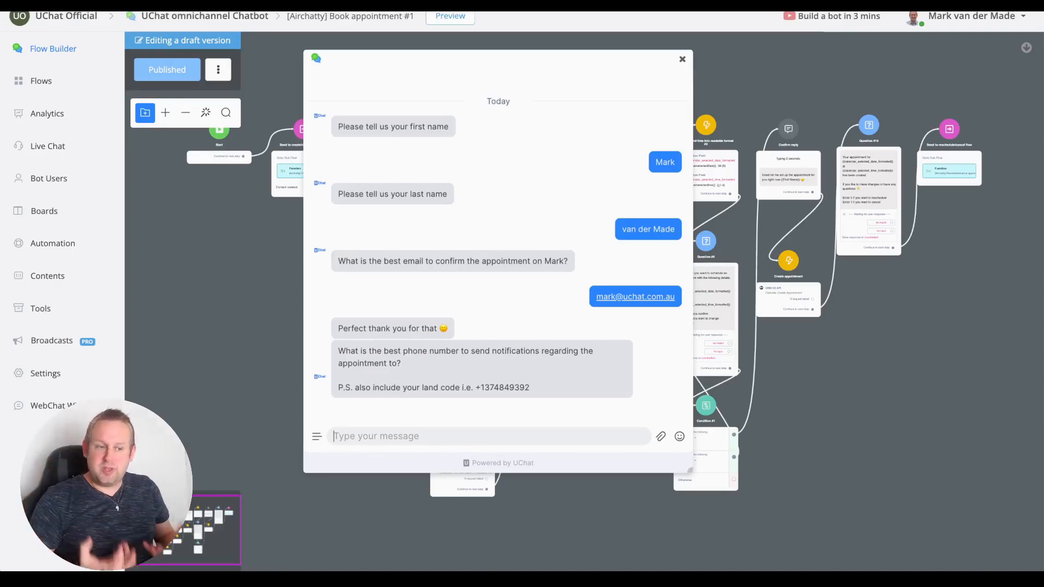
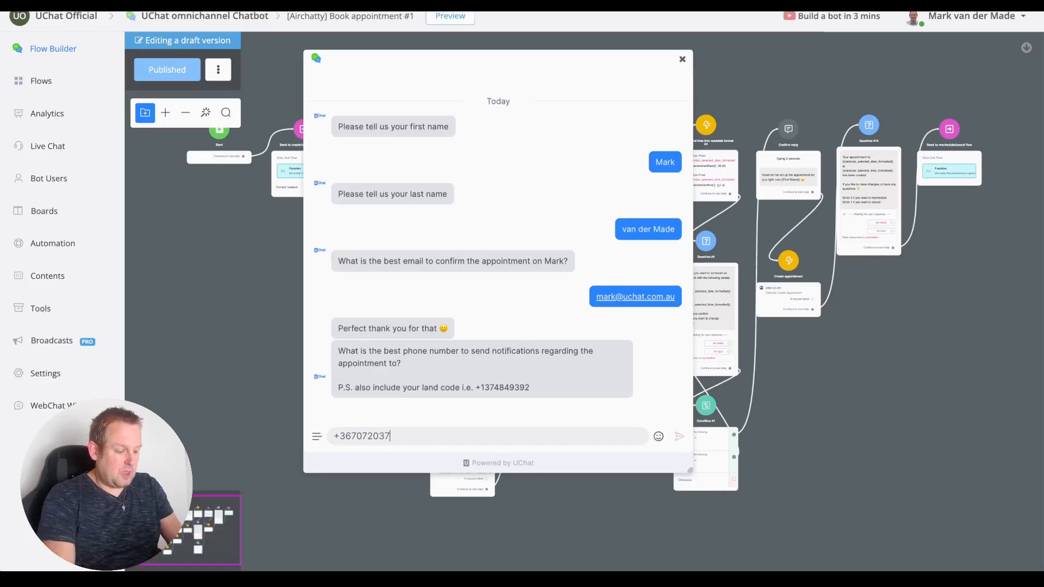
{"action": "key", "text": "Return"}
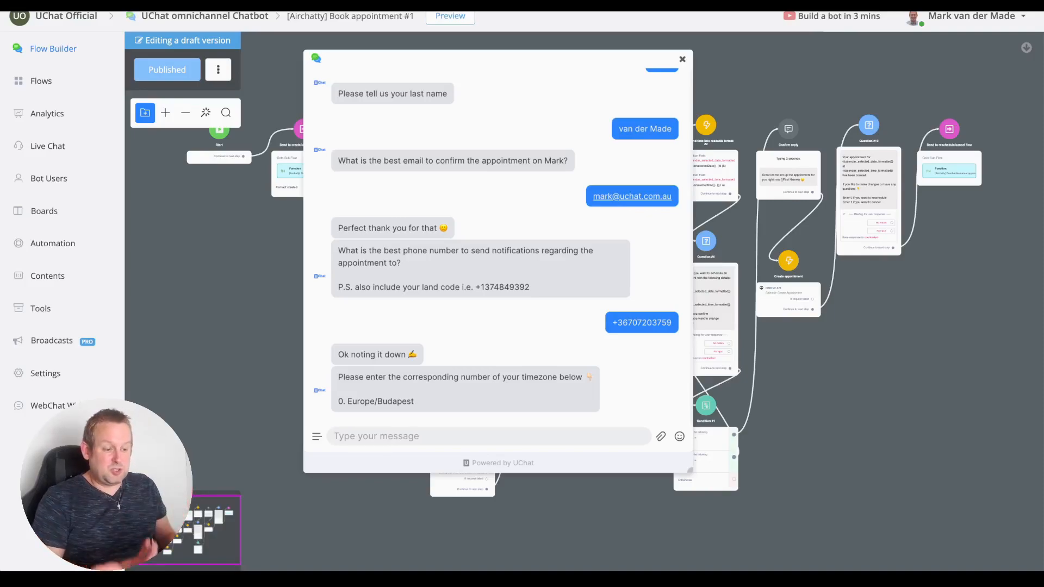
Reply 0 for Europe/Budapest, 3 for Jul 11, 7 for 5:00 am, then 0 to confirm.
{"action": "type", "text": "0"}
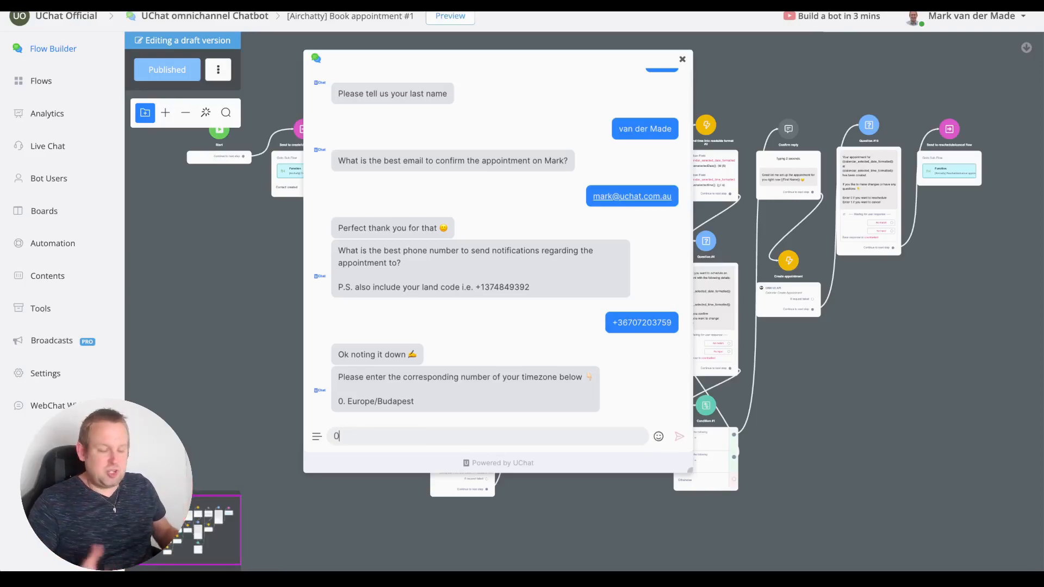
{"action": "key", "text": "Return"}
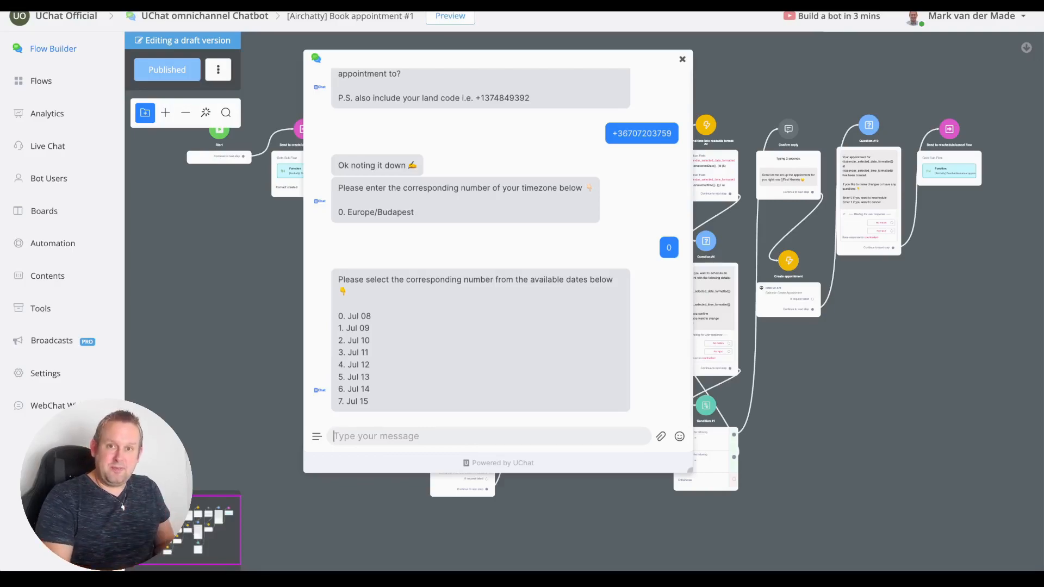
{"action": "type", "text": "3"}
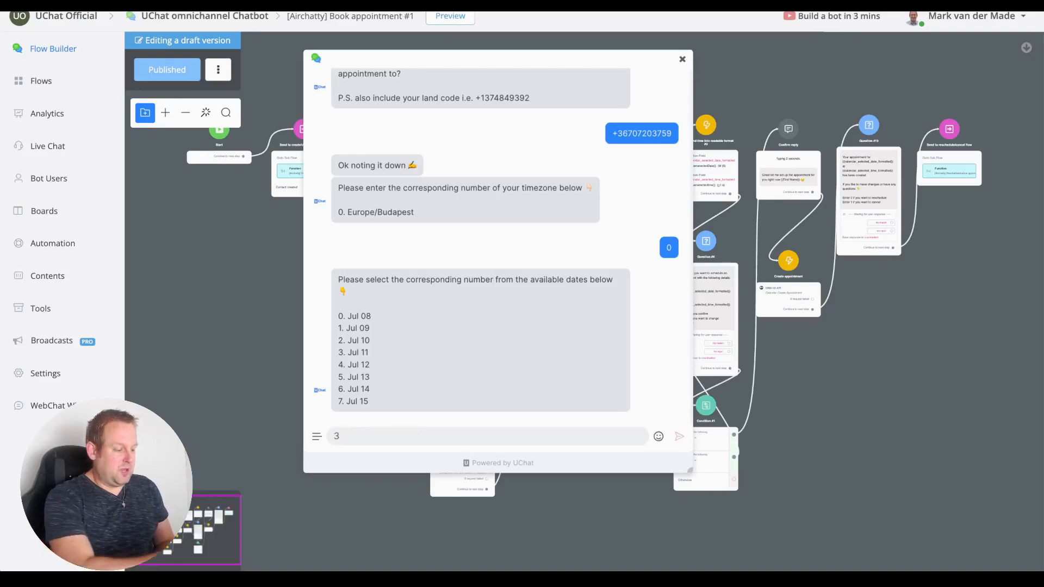
{"action": "key", "text": "Return"}
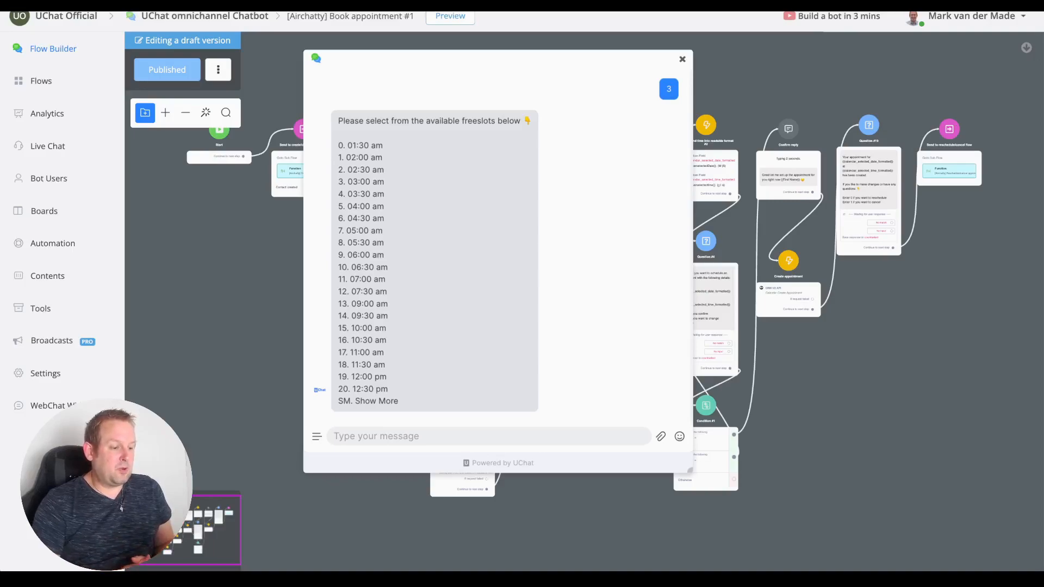
{"action": "type", "text": "7"}
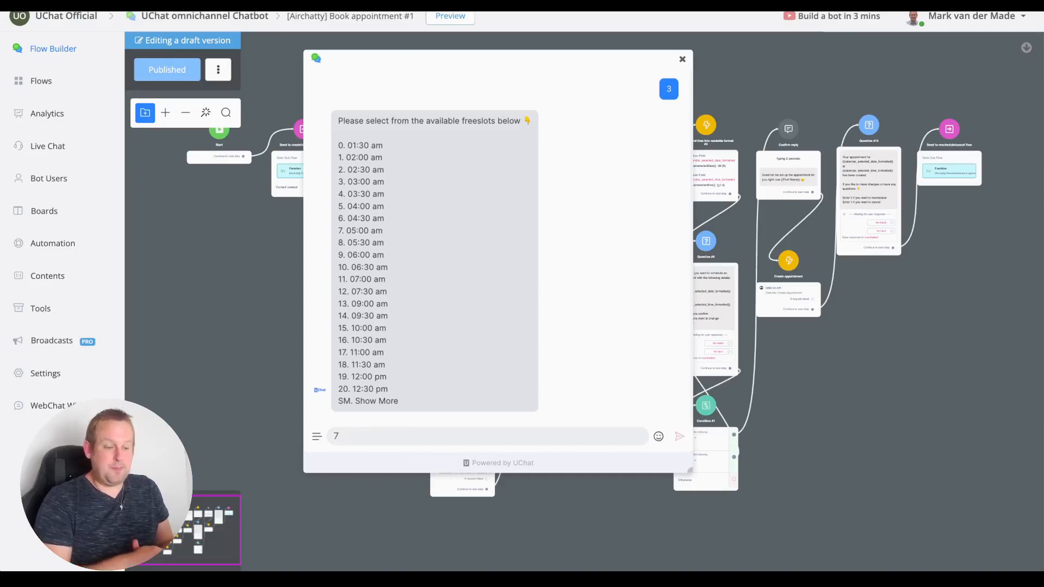
{"action": "key", "text": "Return"}
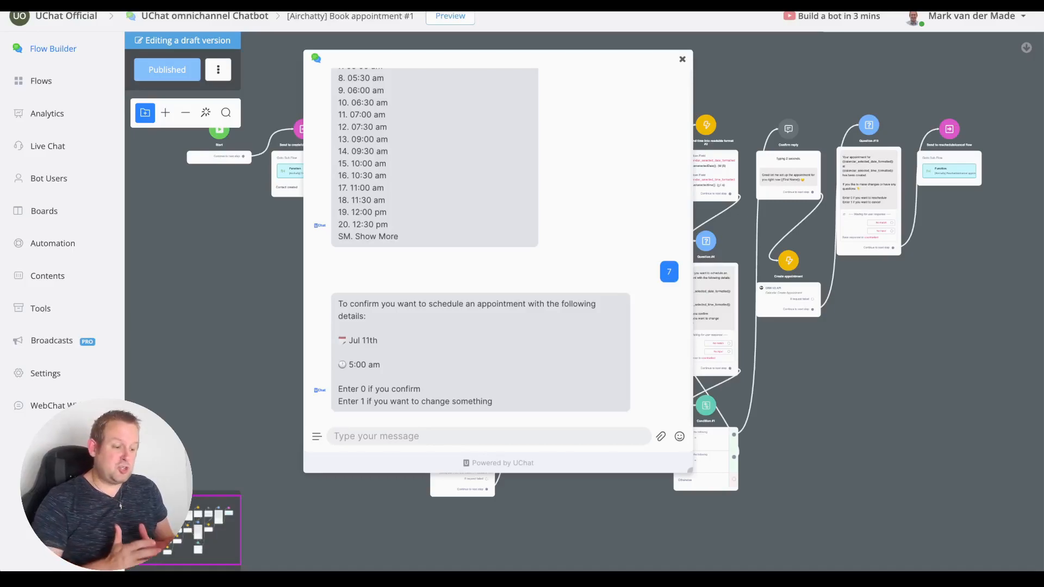
{"action": "type", "text": "0"}
{"action": "key", "text": "Return"}
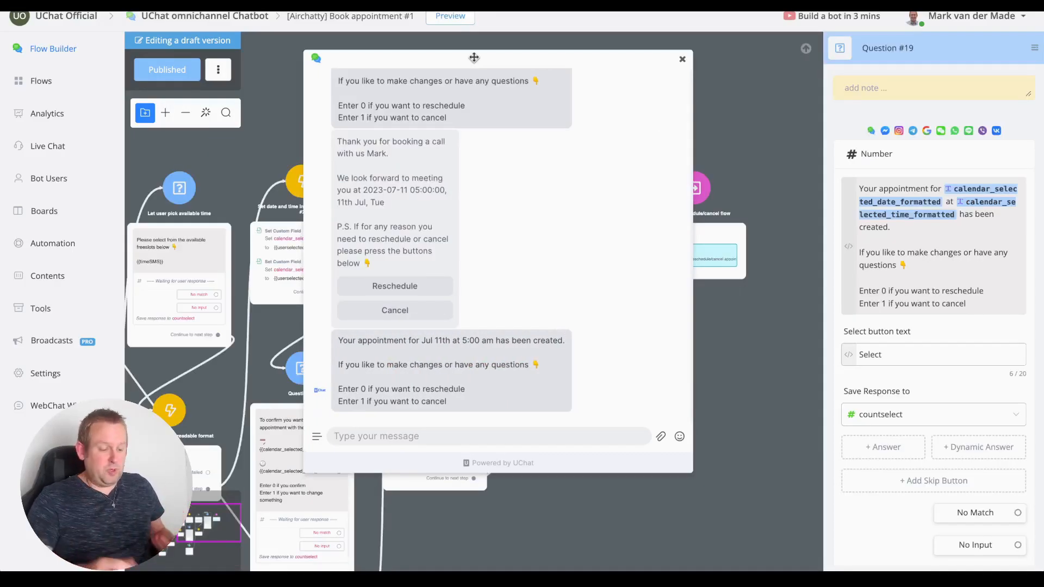
Reply 0 to reschedule, 1 for time only, 12 for 9:00 am, then 0 to confirm.
{"action": "type", "text": "0"}
{"action": "key", "text": "Return"}
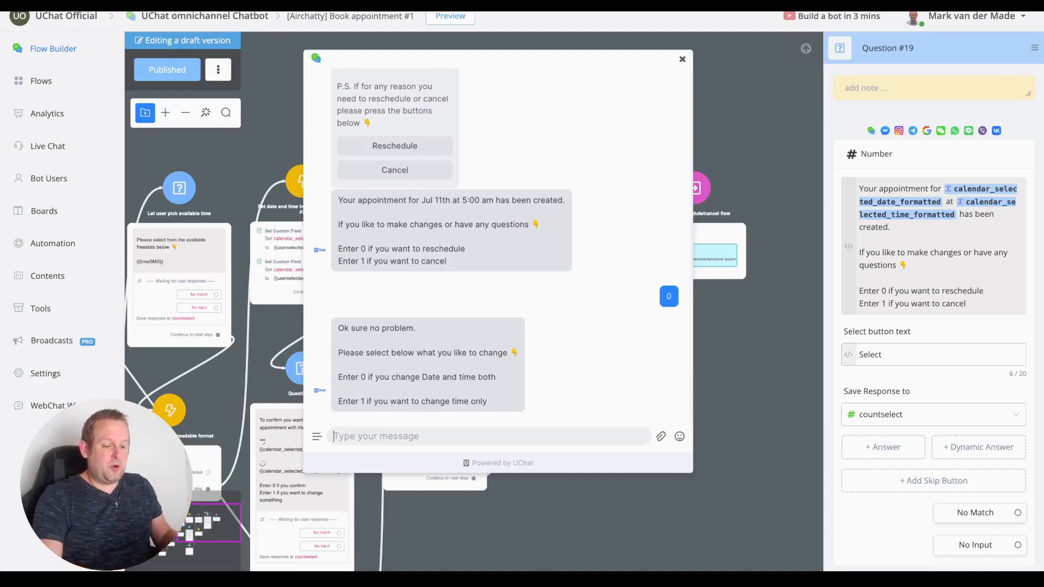
{"action": "type", "text": "1"}
{"action": "key", "text": "Return"}
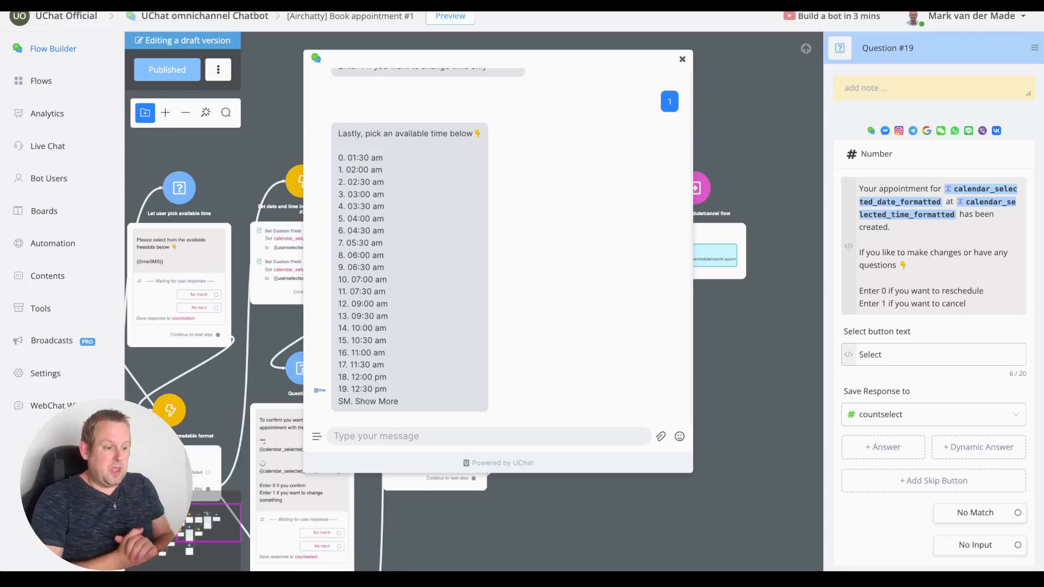
{"action": "type", "text": "12"}
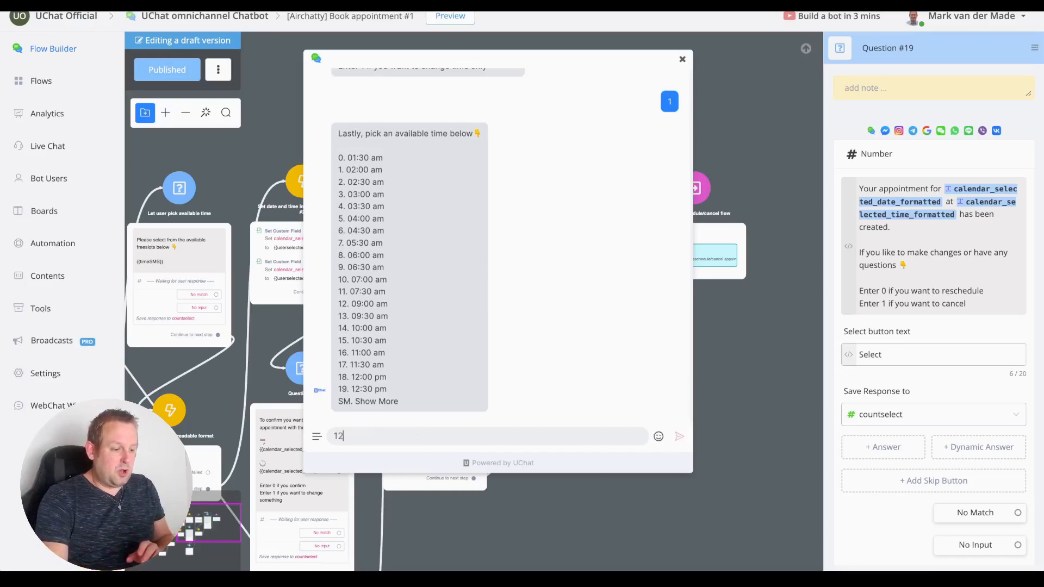
{"action": "key", "text": "Return"}
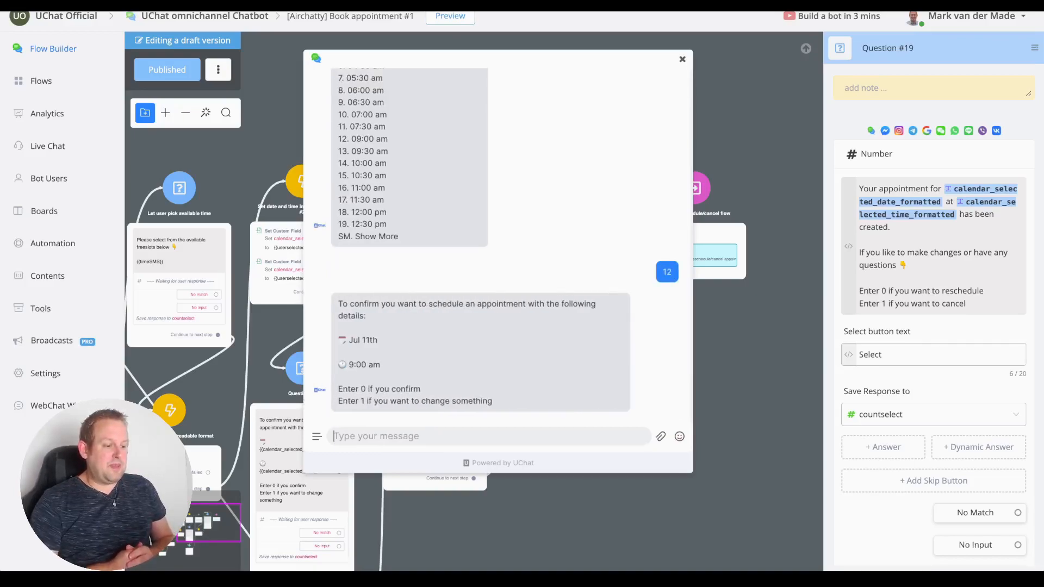
{"action": "type", "text": "0"}
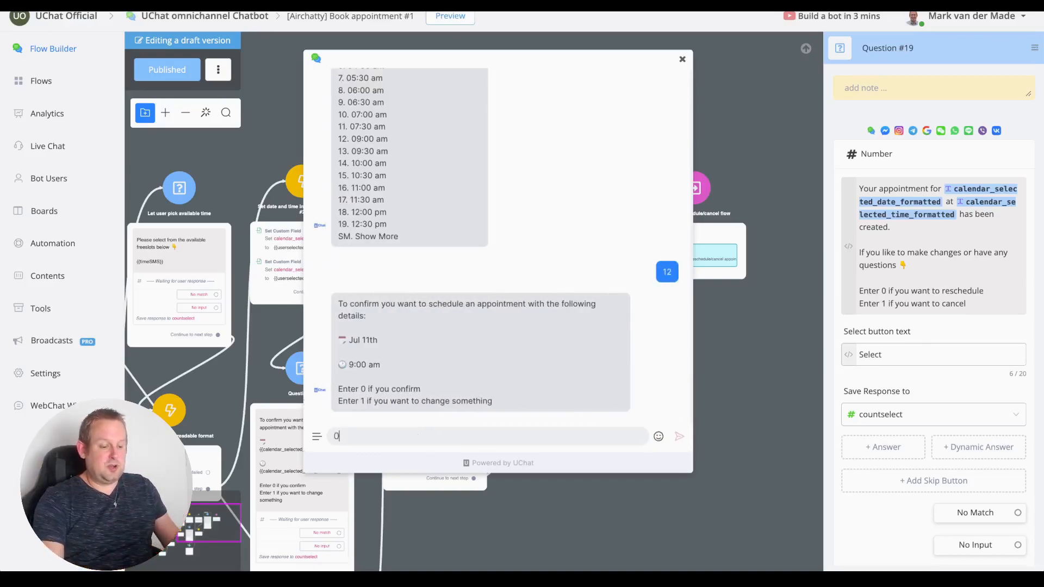
{"action": "key", "text": "Return"}
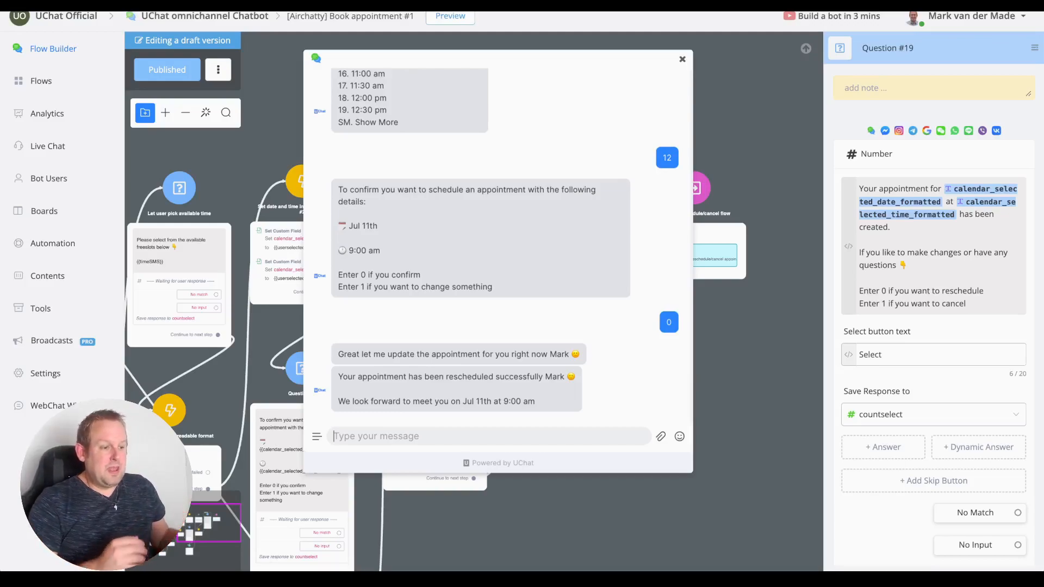
Close the preview and open the Fetch timezones step's '[SMS] Get Timezones from Phone numbers' action.
{"action": "left_click", "coordinate": [682, 58]}
{"action": "left_click_drag", "start_coordinate": [387, 101], "coordinate": [633, 87]}
{"action": "scroll", "coordinate": [328, 158], "scroll_direction": "down", "scroll_amount": 3}
{"action": "left_click_drag", "start_coordinate": [315, 108], "coordinate": [686, 112]}
{"action": "left_click", "coordinate": [469, 220]}
{"action": "scroll", "coordinate": [468, 220], "scroll_direction": "up", "scroll_amount": 5}
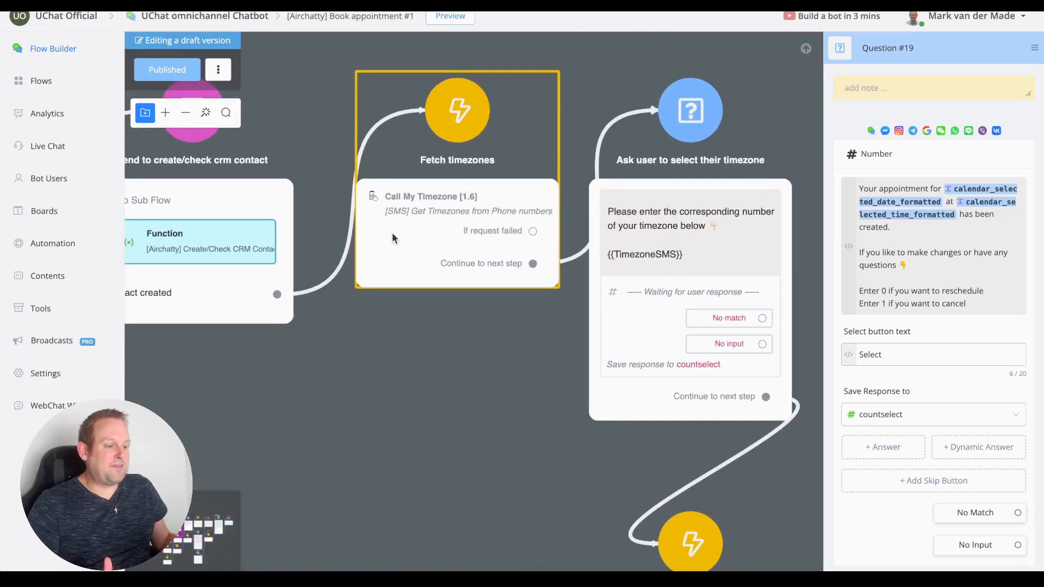
{"action": "left_click", "coordinate": [456, 241]}
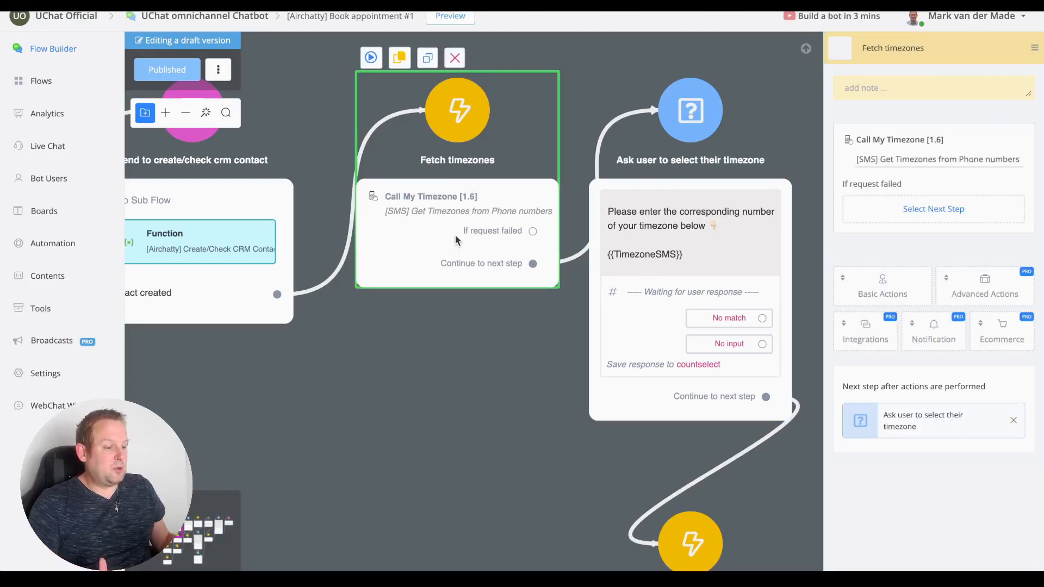
{"action": "left_click", "coordinate": [960, 171]}
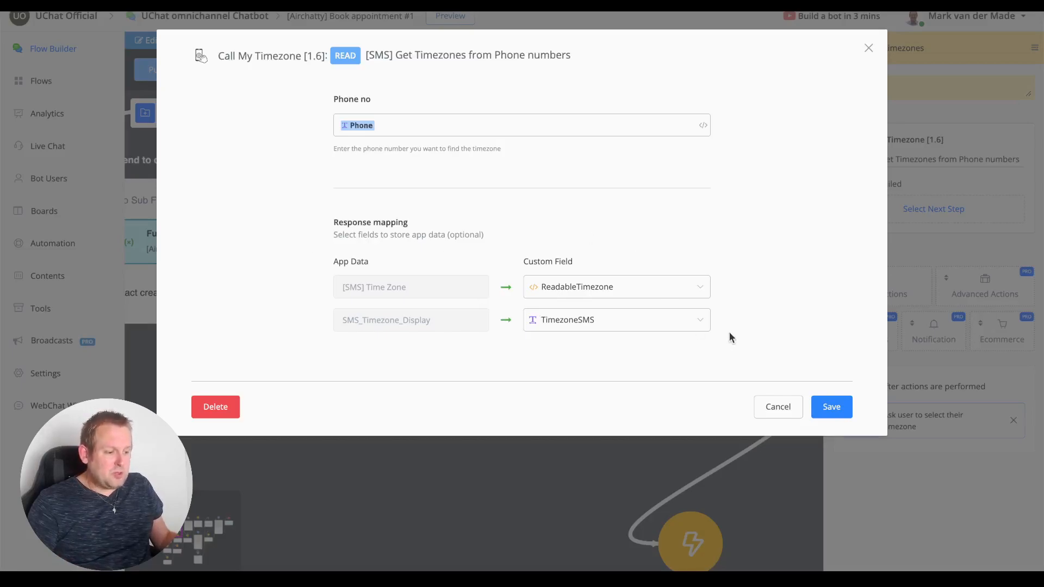
Review the '[SMS] Get Result' timezone action of the Fetch available free slots -template step.
{"action": "left_click", "coordinate": [777, 406]}
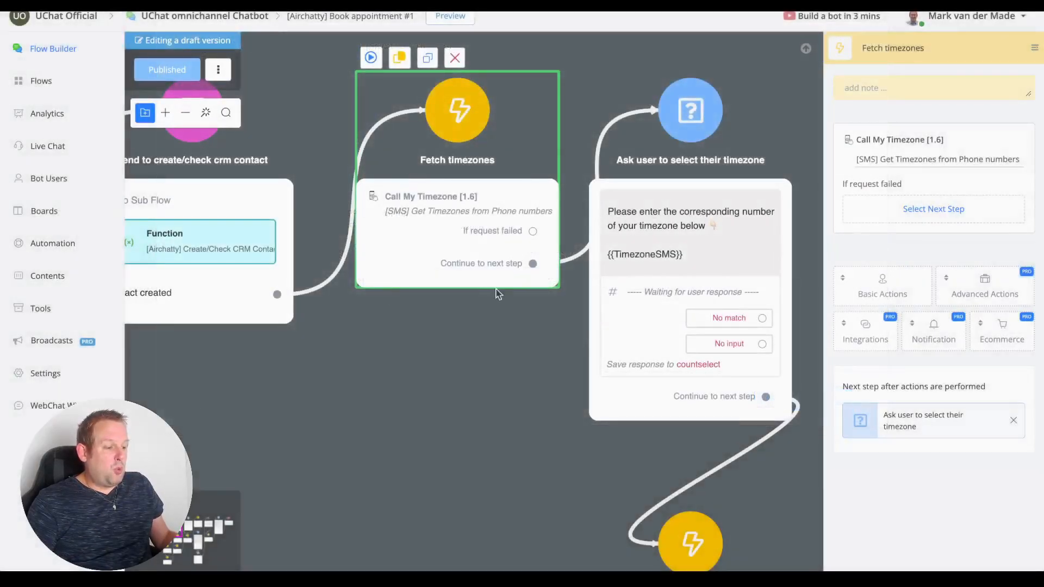
{"action": "left_click_drag", "start_coordinate": [489, 471], "coordinate": [391, 380]}
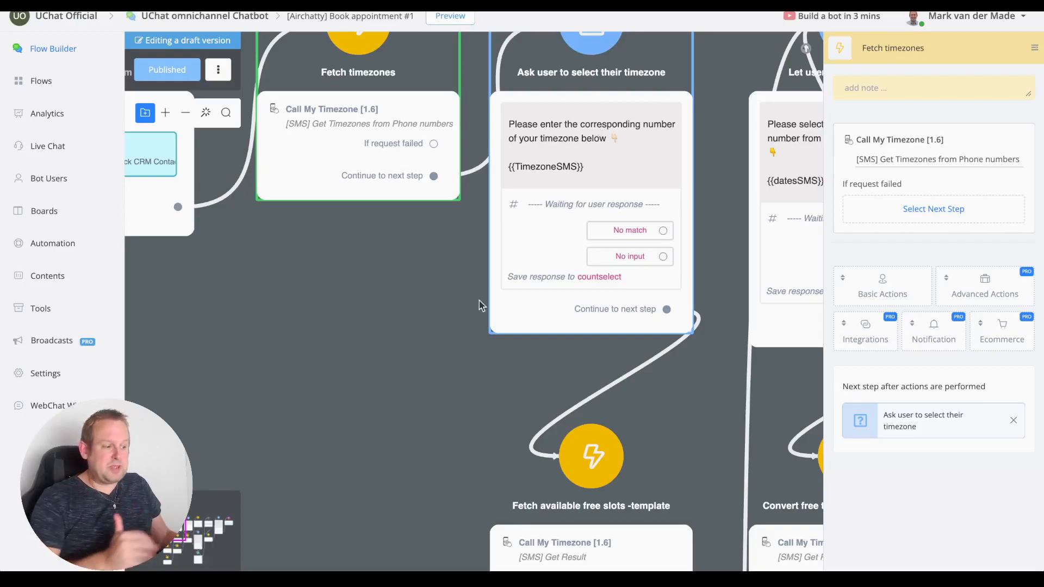
{"action": "left_click_drag", "start_coordinate": [443, 445], "coordinate": [309, 152]}
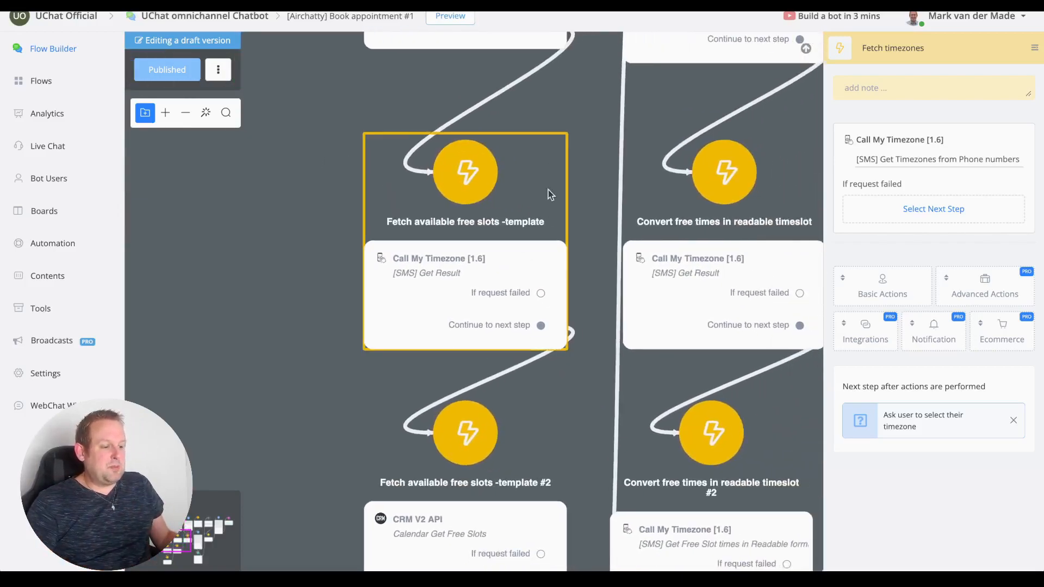
{"action": "left_click", "coordinate": [478, 214]}
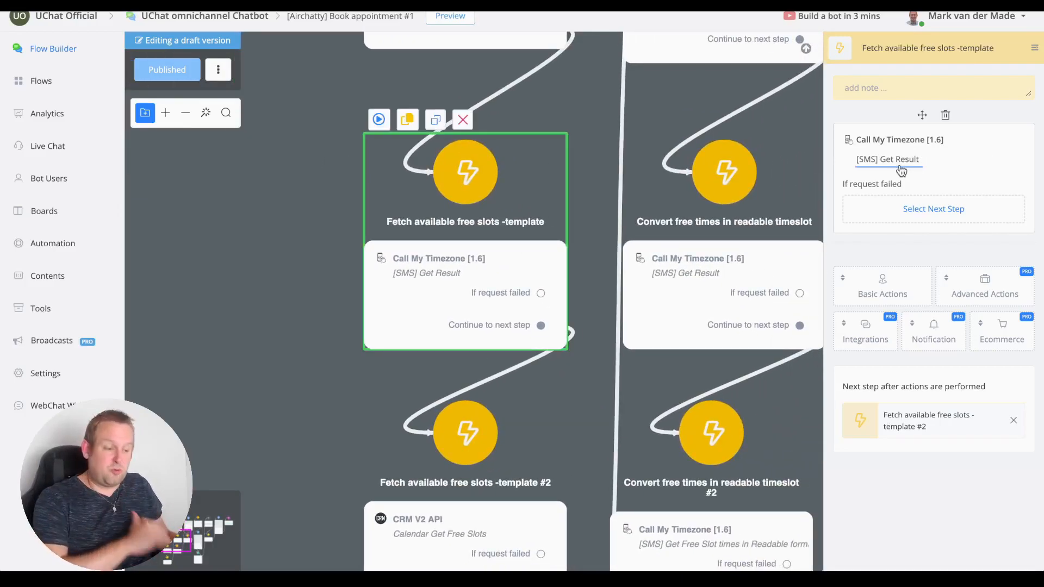
{"action": "left_click", "coordinate": [900, 166]}
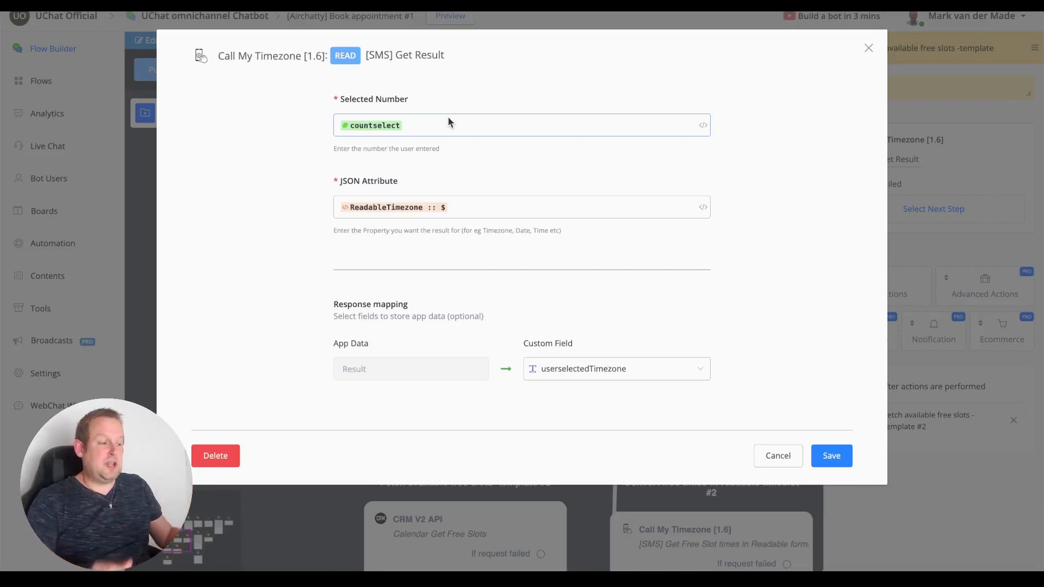
{"action": "left_click", "coordinate": [868, 49]}
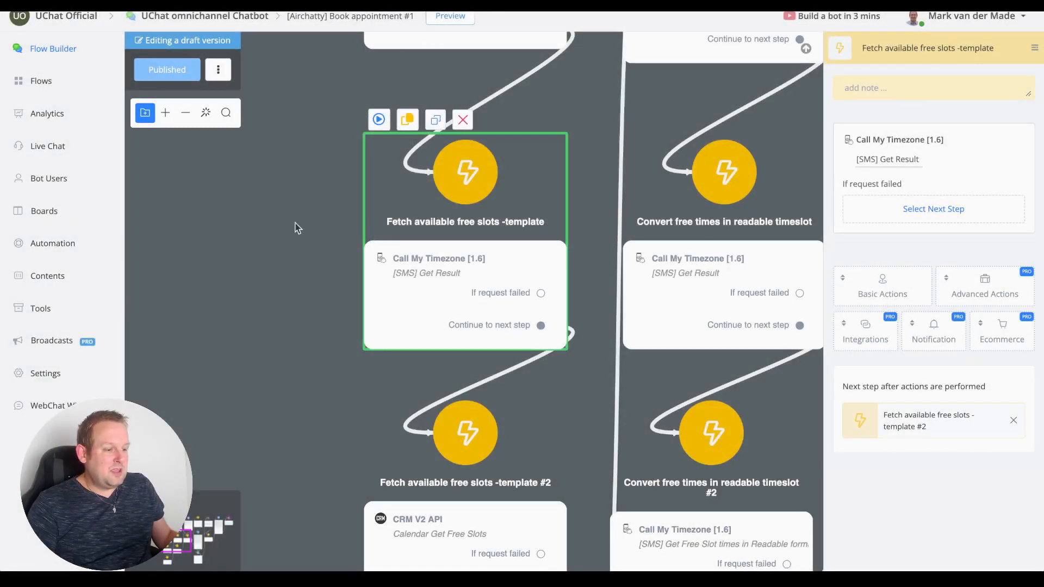
Inspect the 'Ask user to select their timezone' question, which saves the reply to countselect.
{"action": "scroll", "coordinate": [275, 158], "scroll_direction": "up", "scroll_amount": 5}
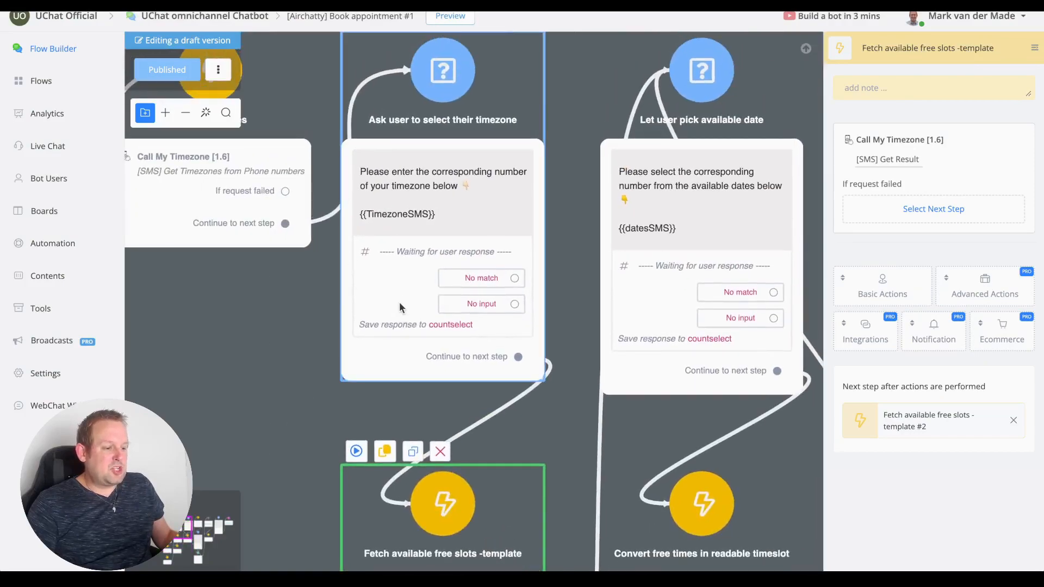
{"action": "left_click", "coordinate": [408, 255]}
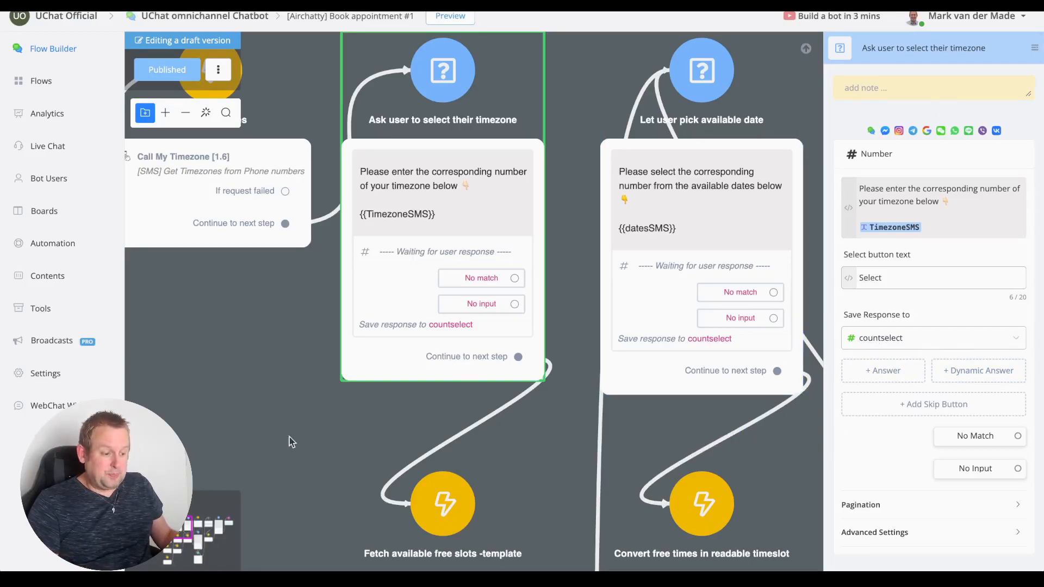
{"action": "scroll", "coordinate": [289, 438], "scroll_direction": "down", "scroll_amount": 5}
Recheck the template step's Get Result action and close it unchanged.
{"action": "left_click", "coordinate": [408, 303]}
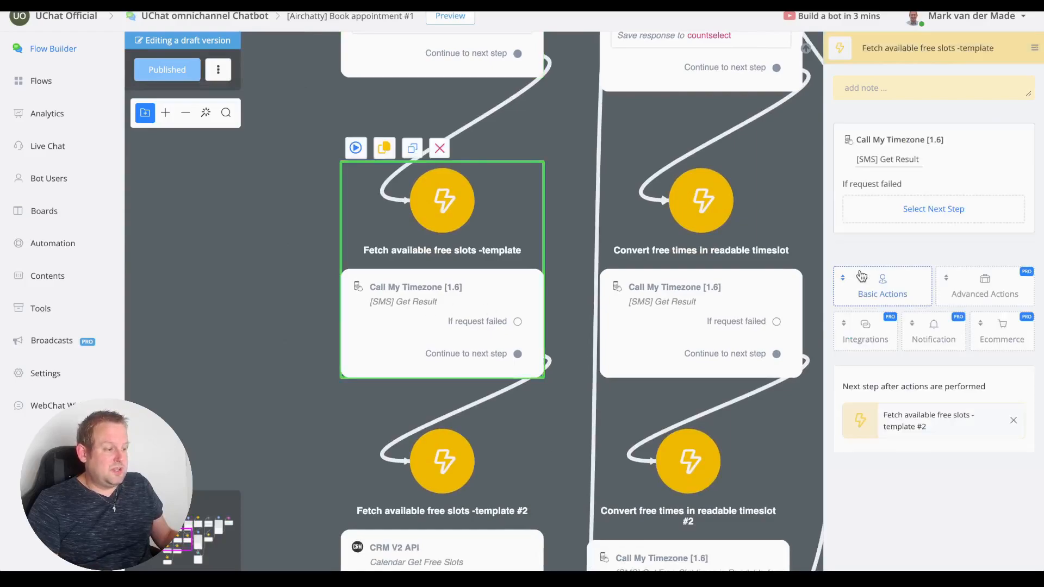
{"action": "left_click", "coordinate": [891, 159]}
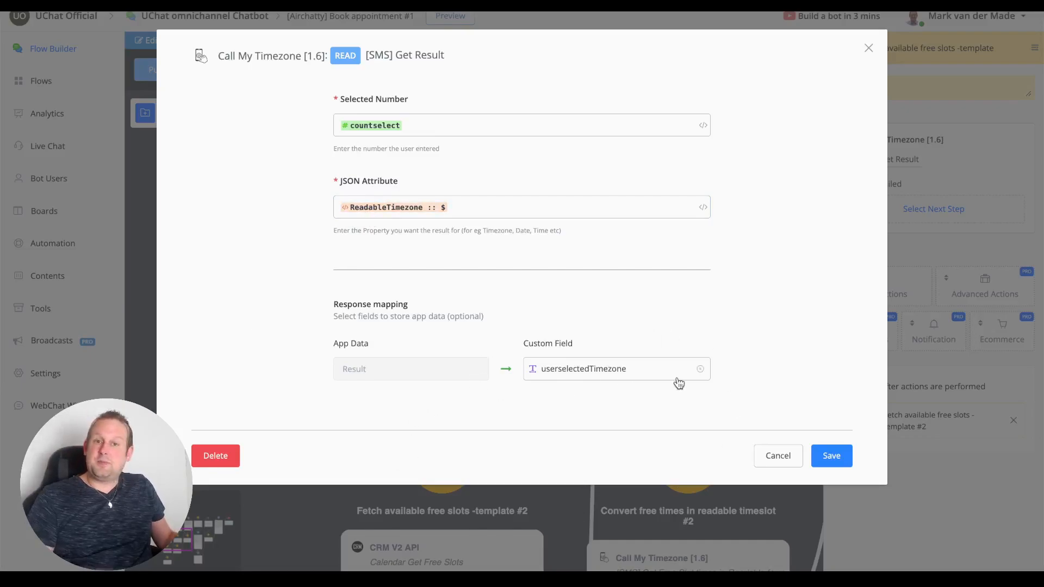
{"action": "left_click", "coordinate": [758, 460]}
Open the 'Calendar Get Free Slots' CRM V2 API action of the '#2' template step.
{"action": "scroll", "coordinate": [268, 214], "scroll_direction": "down", "scroll_amount": 5}
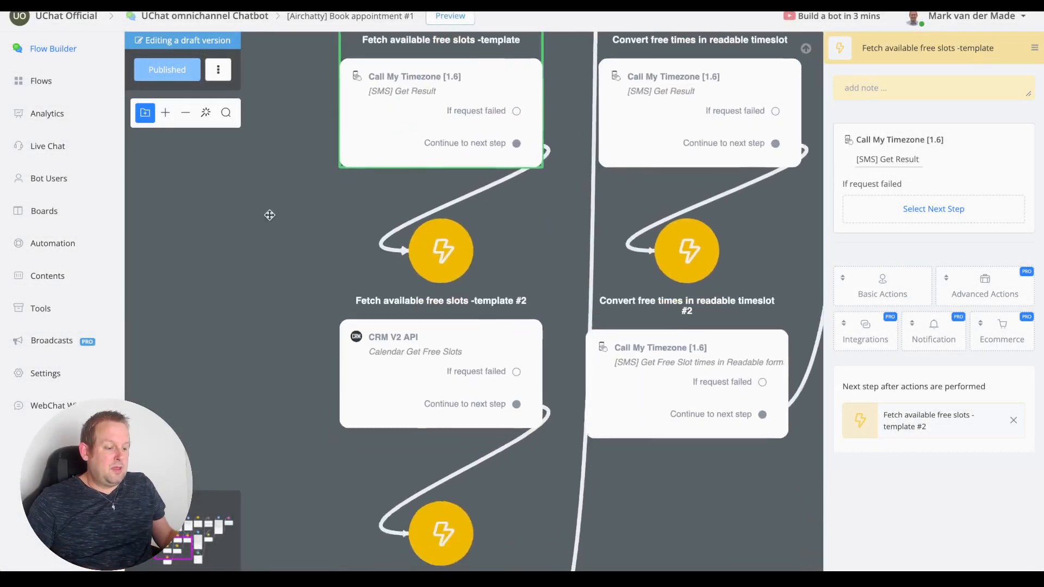
{"action": "left_click", "coordinate": [382, 332]}
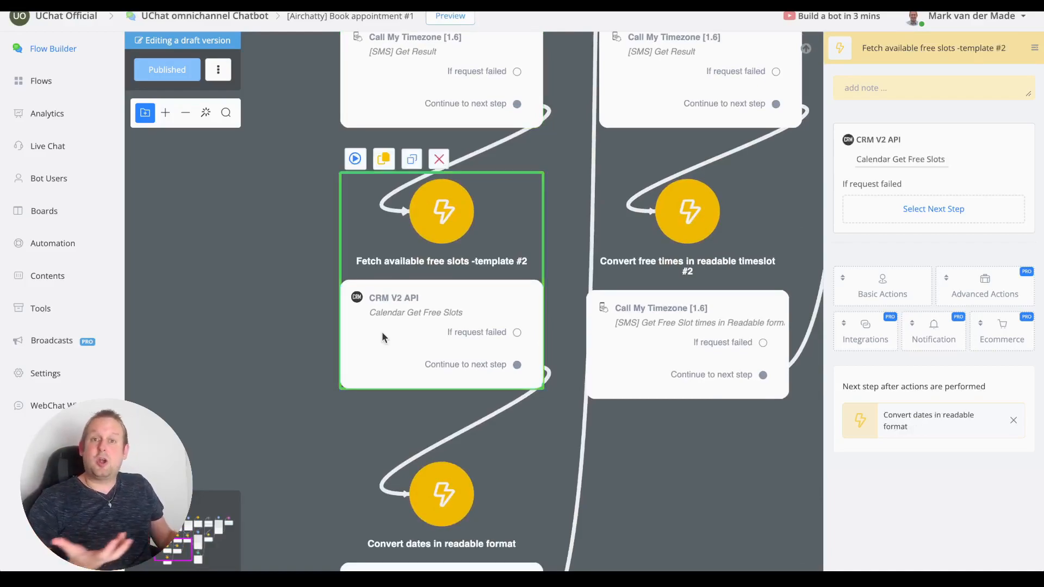
{"action": "left_click", "coordinate": [899, 160]}
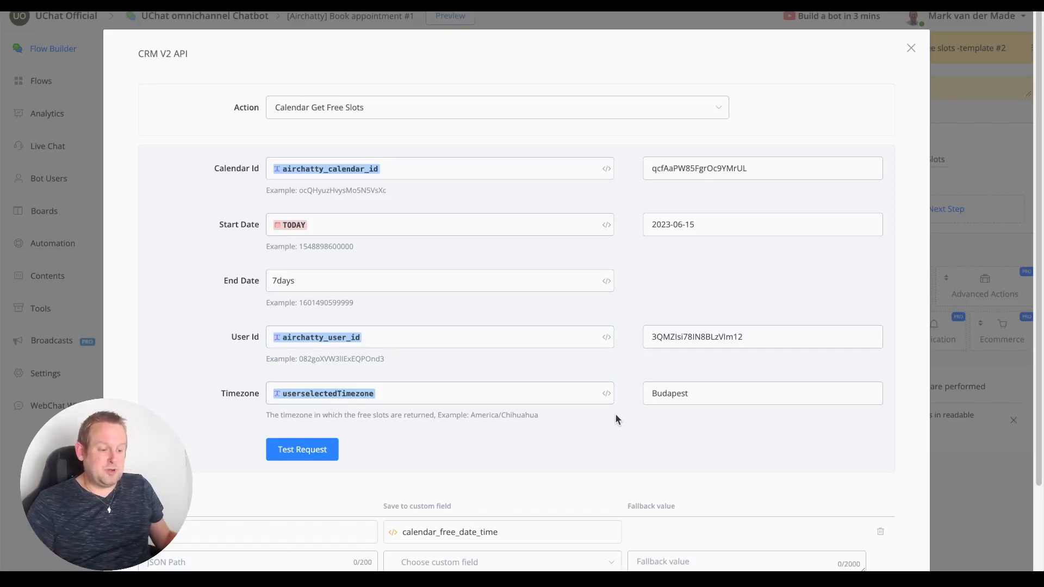
Scroll to the response mapping that stores free slots in calendar_free_date_time.
{"action": "scroll", "coordinate": [615, 413], "scroll_direction": "down", "scroll_amount": 2}
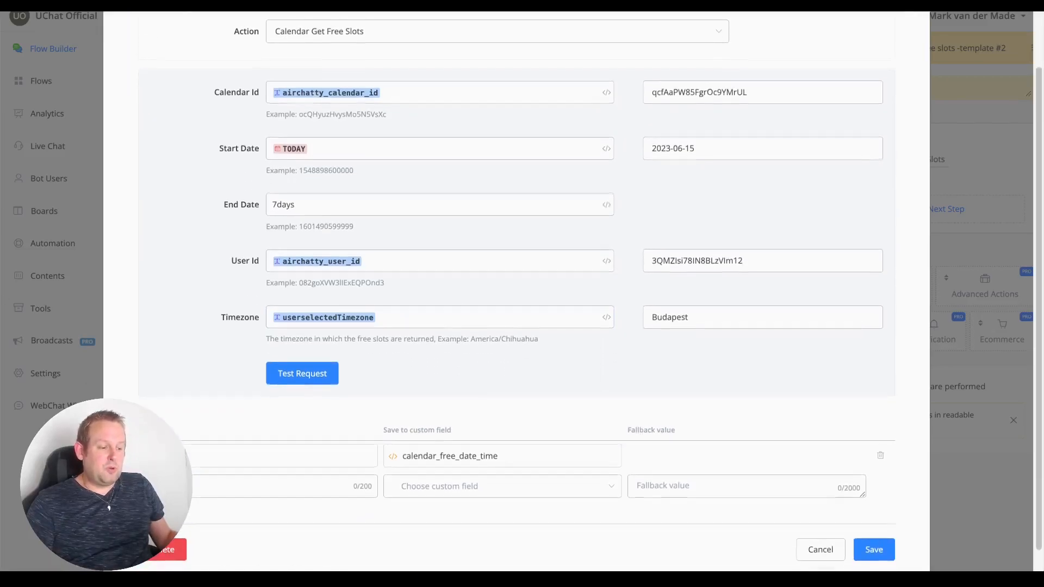
{"action": "scroll", "coordinate": [370, 494], "scroll_direction": "down", "scroll_amount": 1}
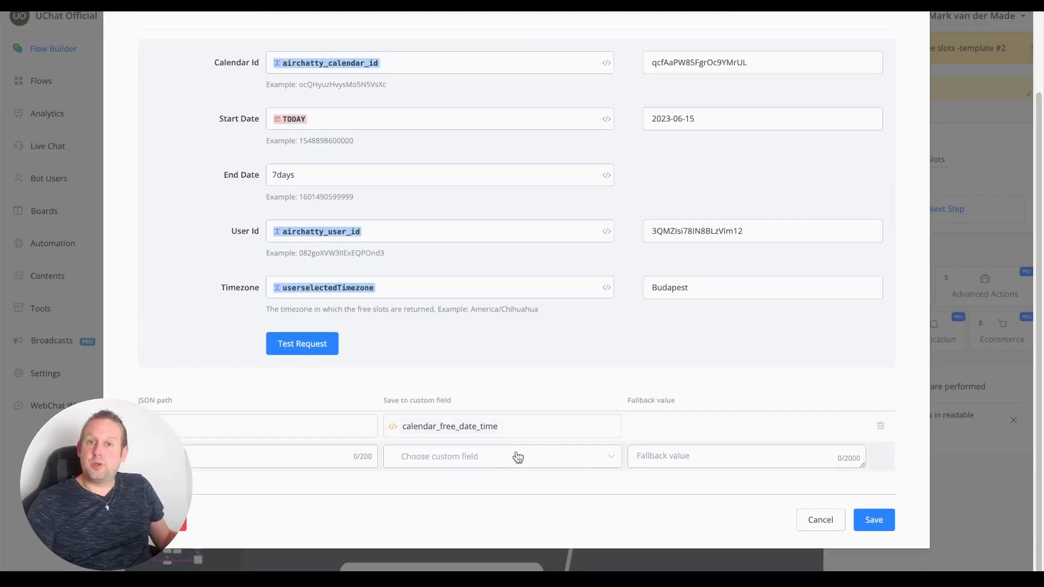
Open the '[SMS] Get Free Slot dates in Readable format' action of the Convert dates step.
{"action": "left_click", "coordinate": [829, 517]}
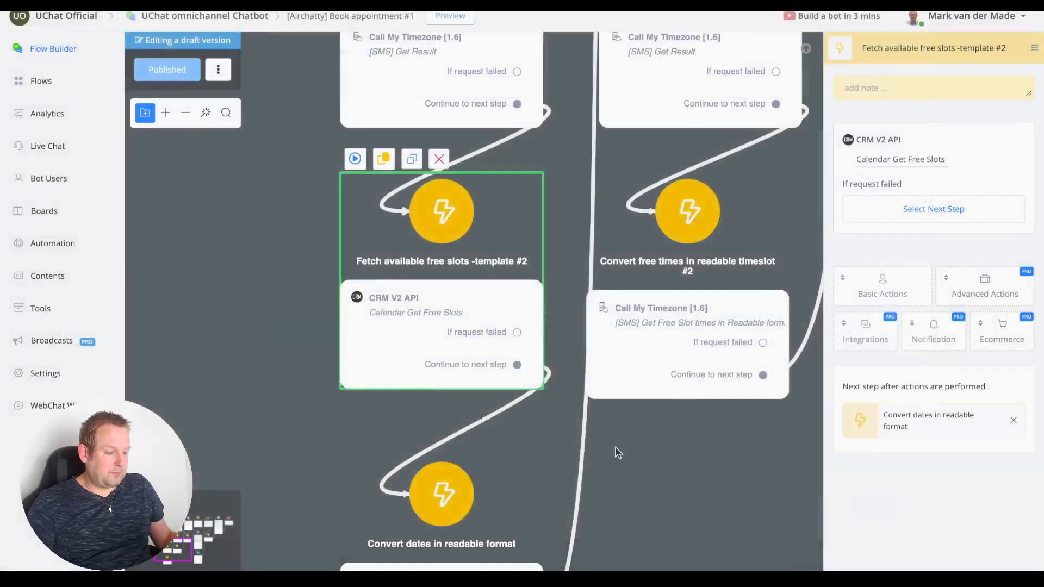
{"action": "scroll", "coordinate": [294, 351], "scroll_direction": "down", "scroll_amount": 5}
{"action": "left_click_drag", "start_coordinate": [296, 394], "coordinate": [259, 276]}
{"action": "scroll", "coordinate": [351, 383], "scroll_direction": "up", "scroll_amount": 4}
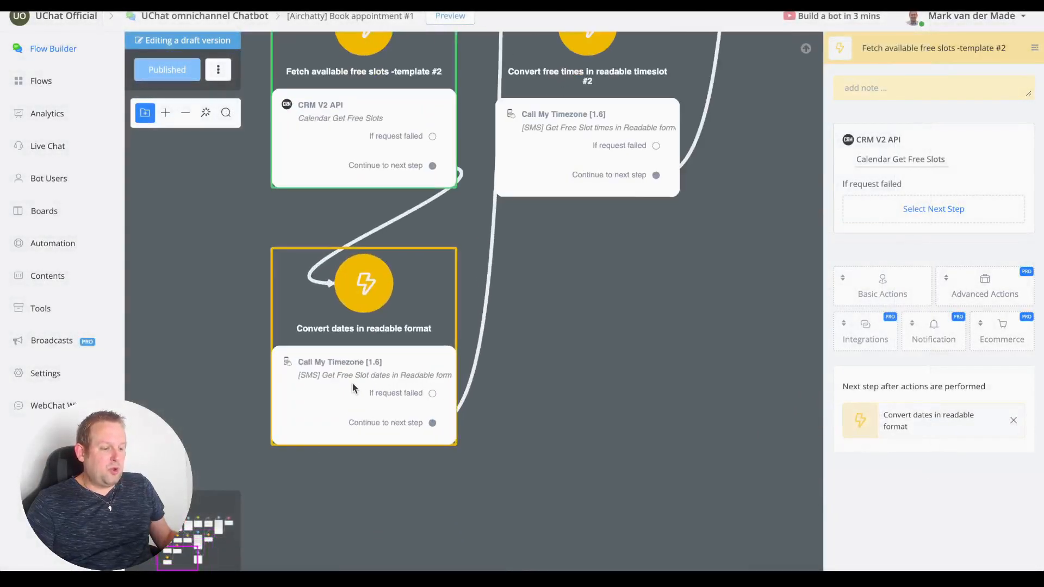
{"action": "left_click", "coordinate": [421, 353]}
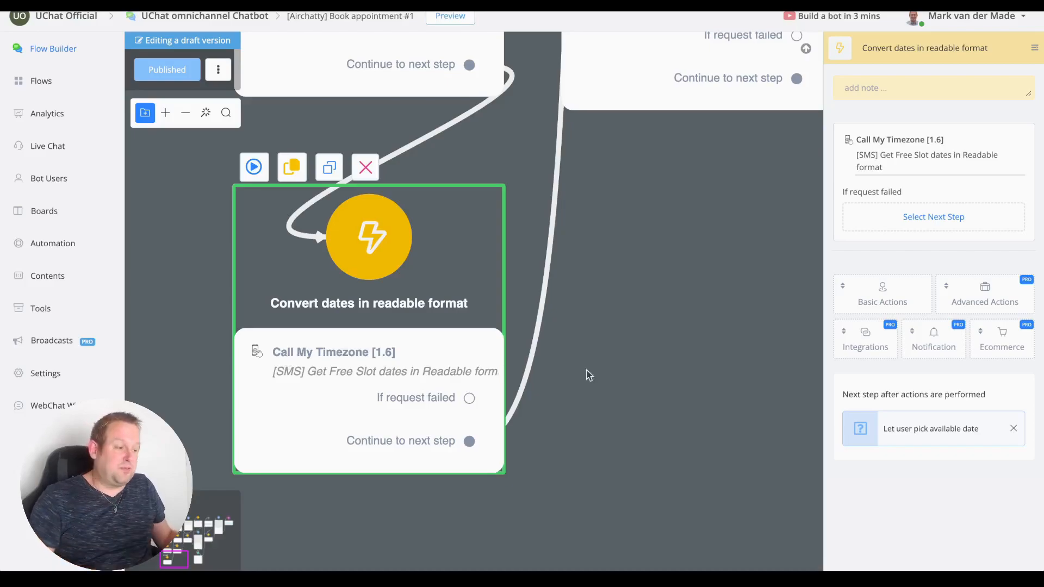
{"action": "left_click", "coordinate": [900, 168]}
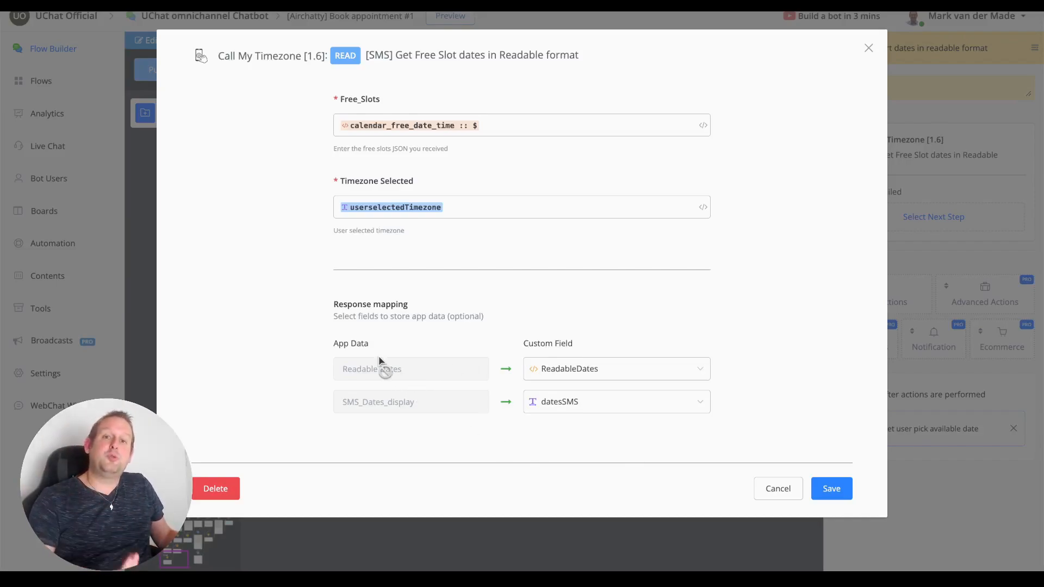
Cancel the conversion settings and review the date question listing {{datesSMS}} into countselect.
{"action": "left_click", "coordinate": [778, 488]}
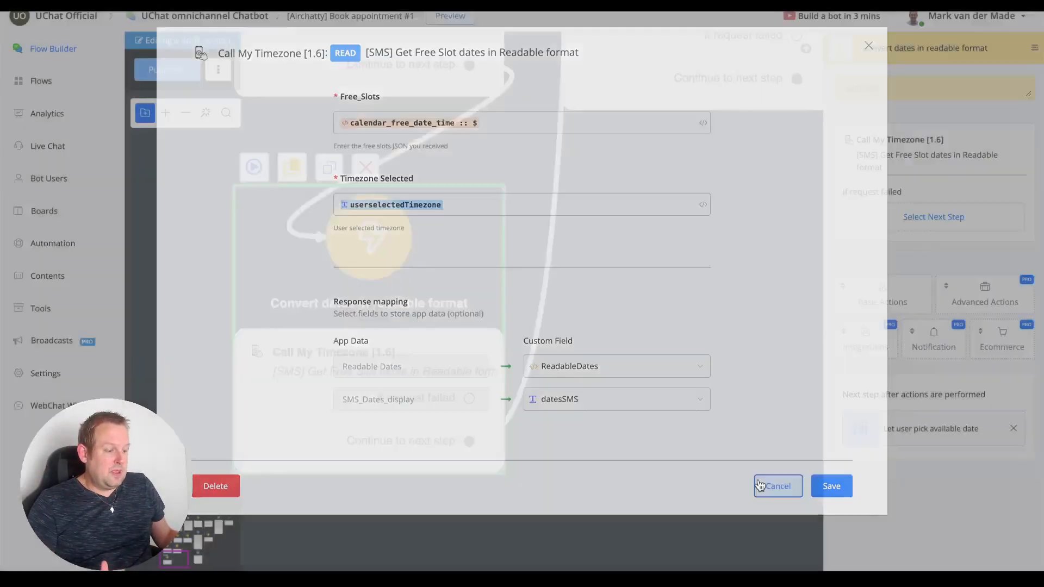
{"action": "scroll", "coordinate": [625, 328], "scroll_direction": "down", "scroll_amount": 5}
{"action": "left_click_drag", "start_coordinate": [641, 310], "coordinate": [475, 585]}
{"action": "scroll", "coordinate": [495, 88], "scroll_direction": "up", "scroll_amount": 2}
{"action": "scroll", "coordinate": [487, 99], "scroll_direction": "down", "scroll_amount": 2}
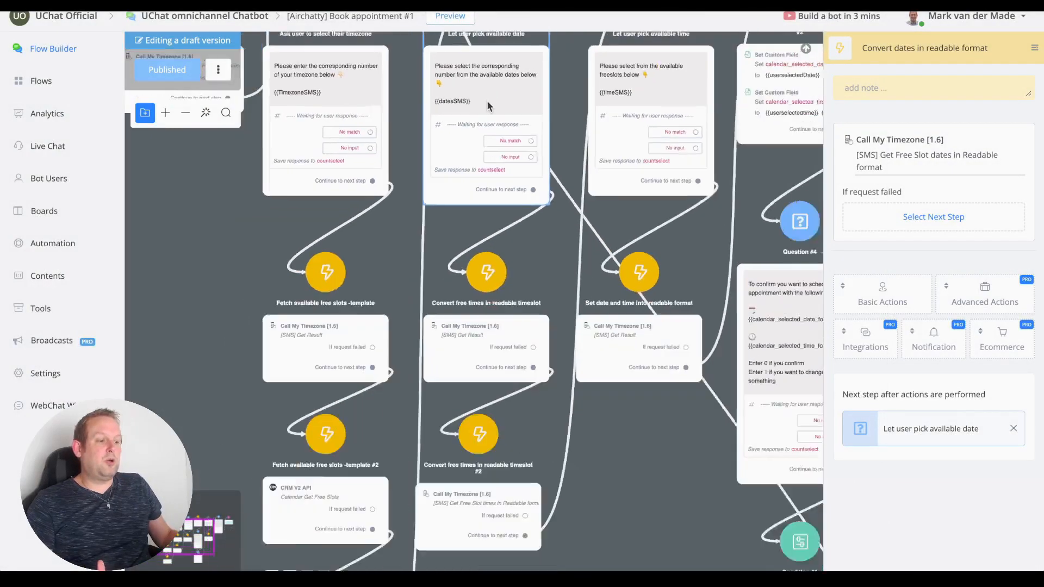
{"action": "left_click", "coordinate": [484, 174]}
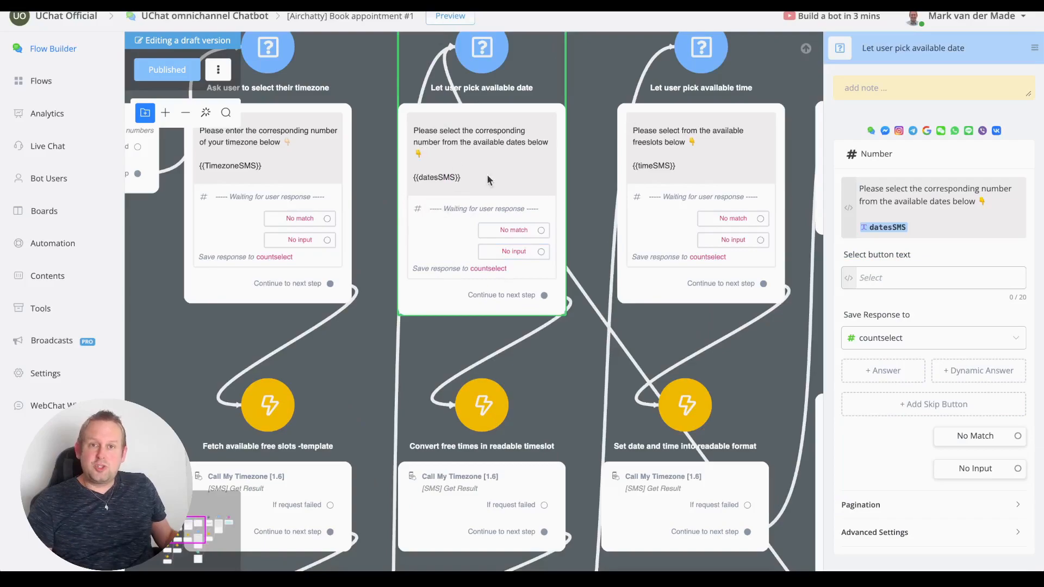
{"action": "scroll", "coordinate": [454, 271], "scroll_direction": "up", "scroll_amount": 5}
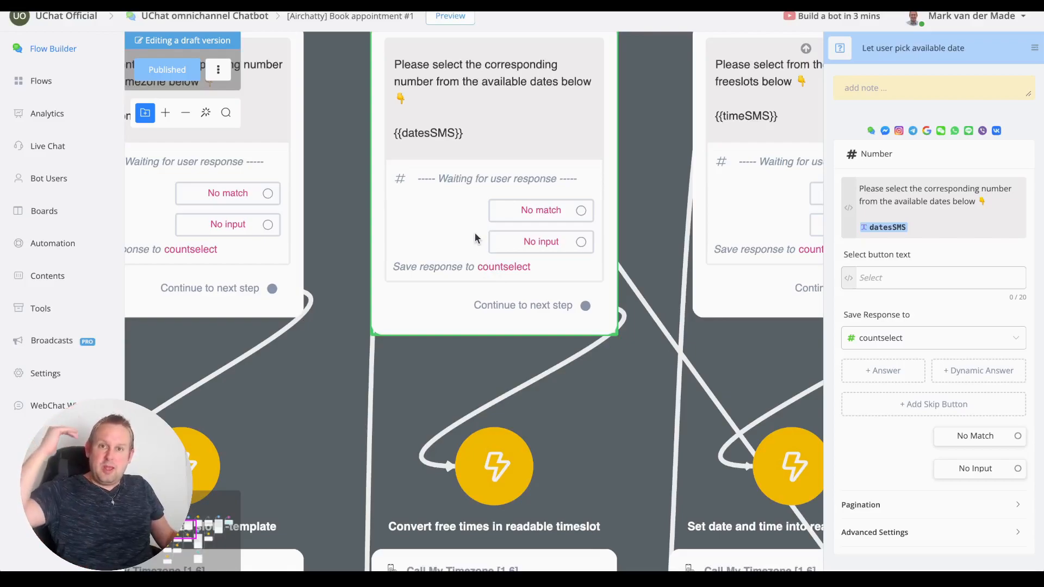
{"action": "scroll", "coordinate": [484, 267], "scroll_direction": "down", "scroll_amount": 5}
{"action": "scroll", "coordinate": [503, 387], "scroll_direction": "up", "scroll_amount": 5}
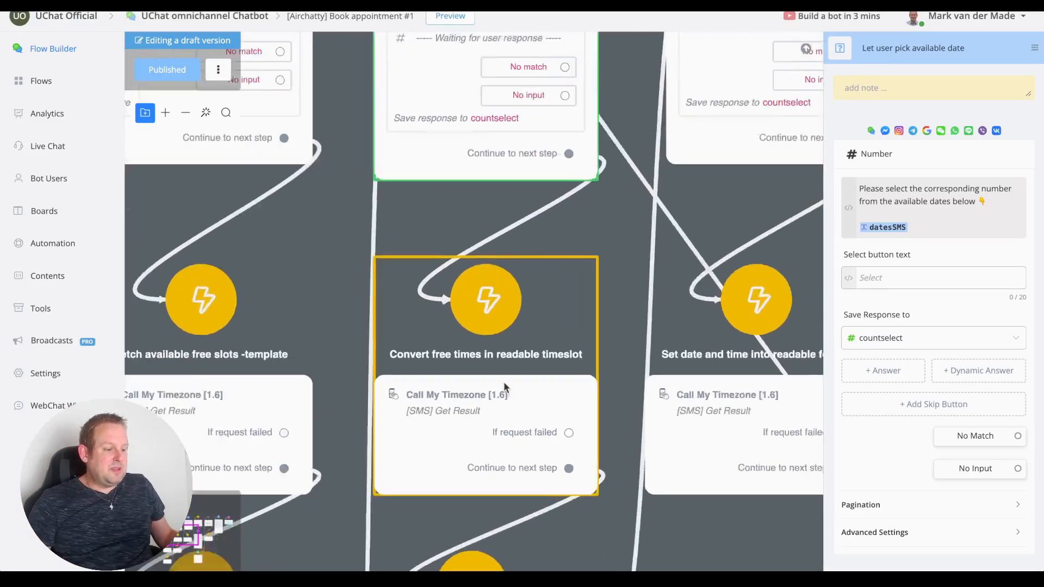
{"action": "scroll", "coordinate": [504, 384], "scroll_direction": "up", "scroll_amount": 1}
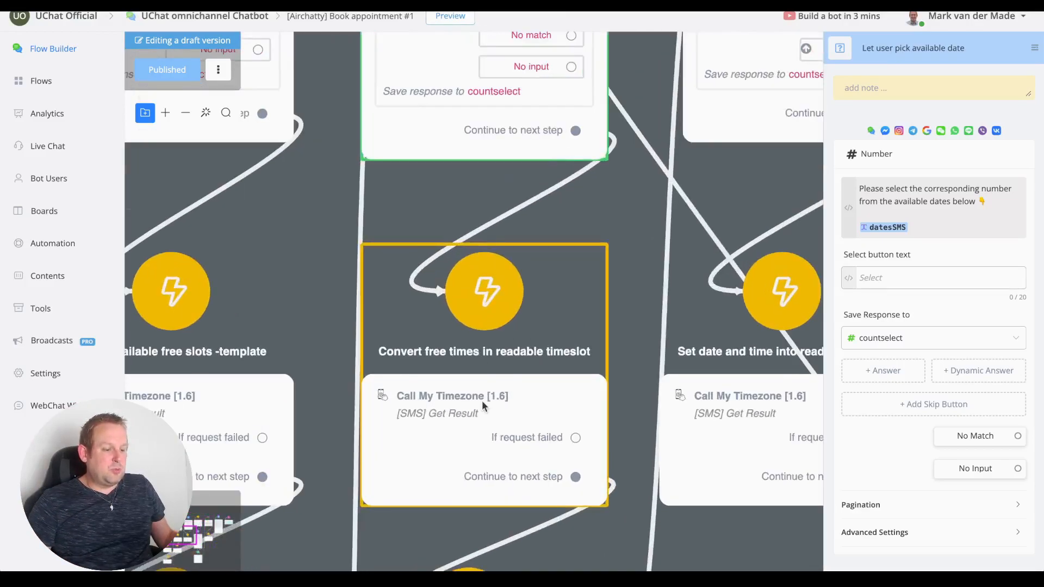
Check the Convert free times step's [SMS] Get Result settings and close them unchanged.
{"action": "left_click", "coordinate": [445, 442]}
{"action": "left_click", "coordinate": [867, 158]}
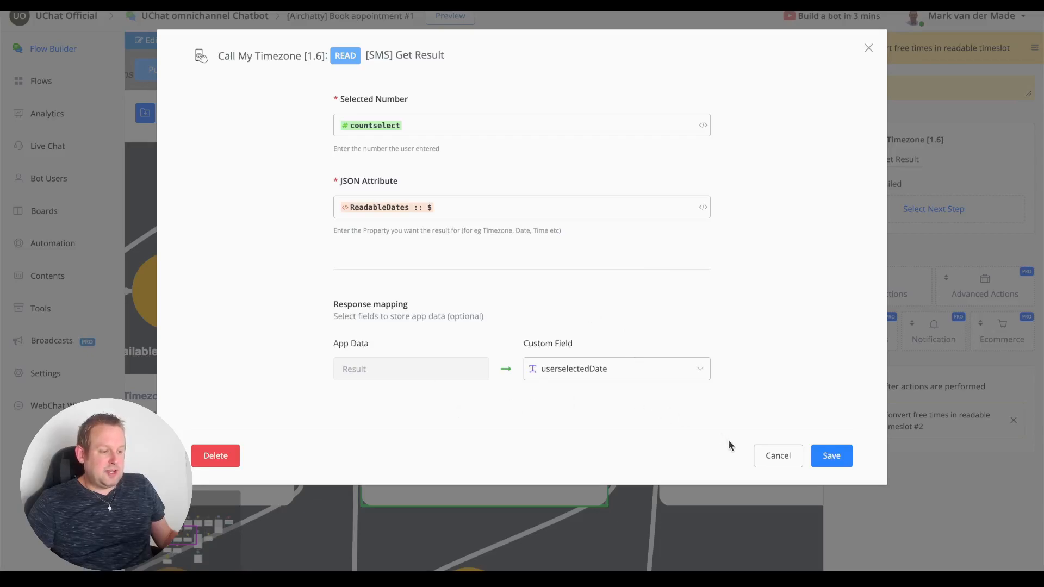
{"action": "left_click", "coordinate": [772, 456]}
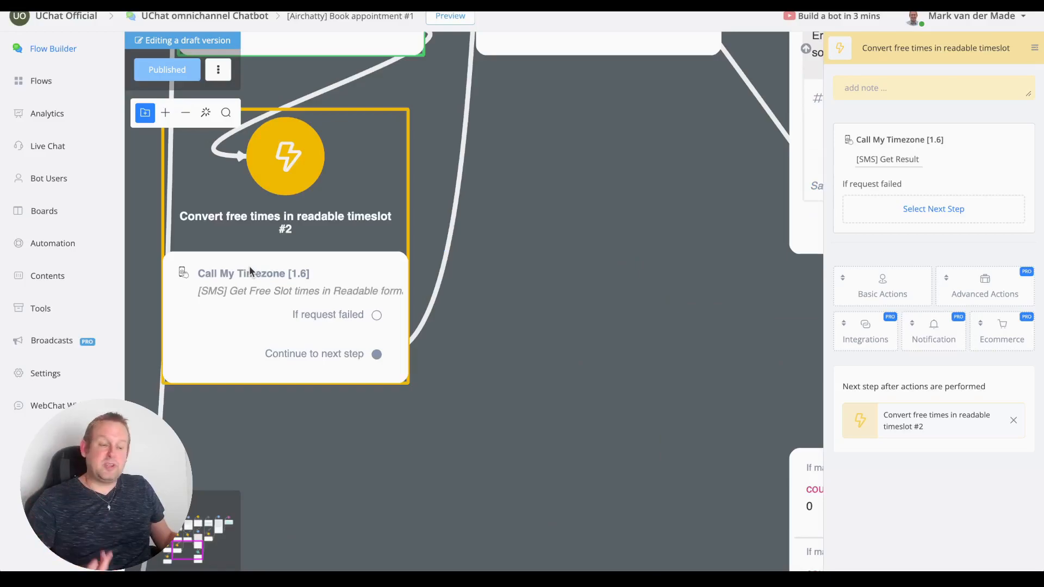
Review the #2 step's Call My Timezone action settings, then cancel without changes.
{"action": "left_click", "coordinate": [250, 266]}
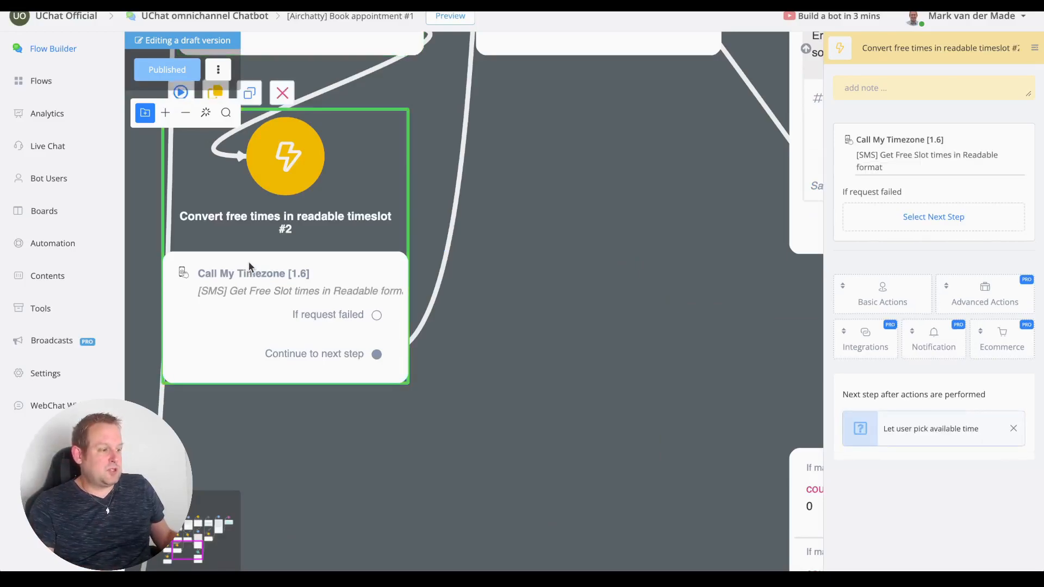
{"action": "left_click", "coordinate": [872, 162]}
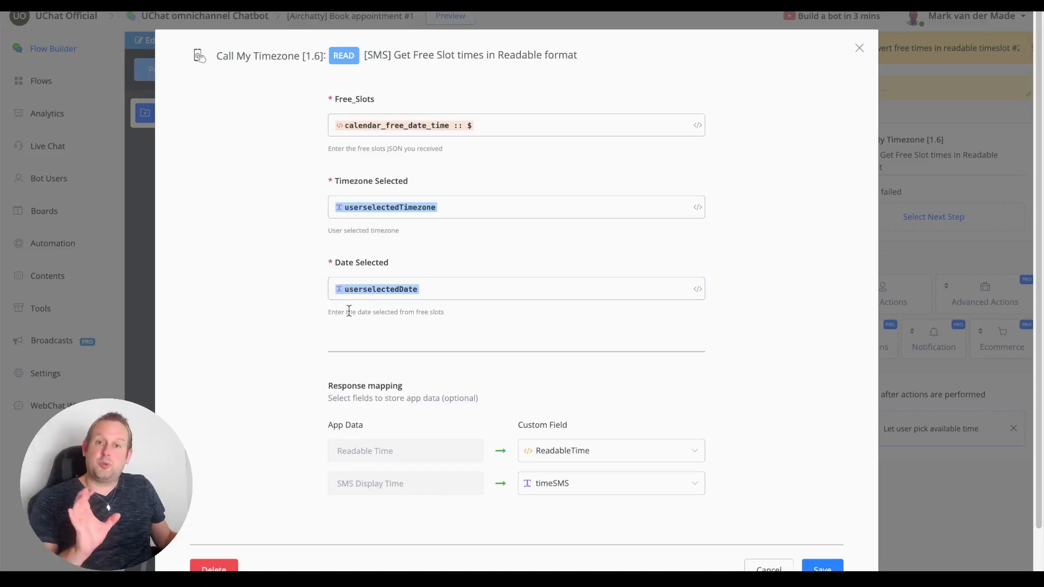
{"action": "scroll", "coordinate": [349, 308], "scroll_direction": "down", "scroll_amount": 1}
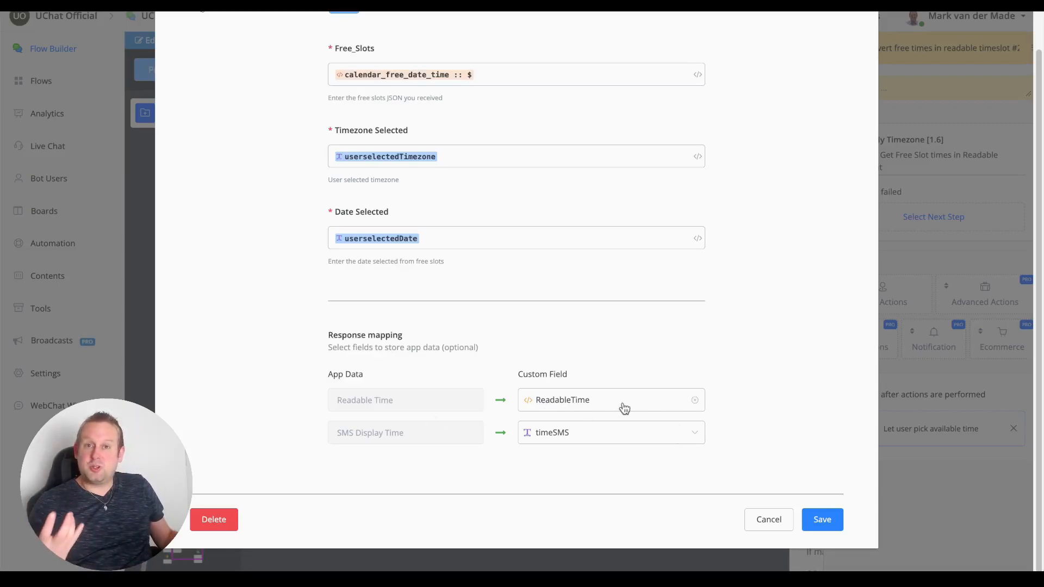
{"action": "left_click", "coordinate": [776, 527]}
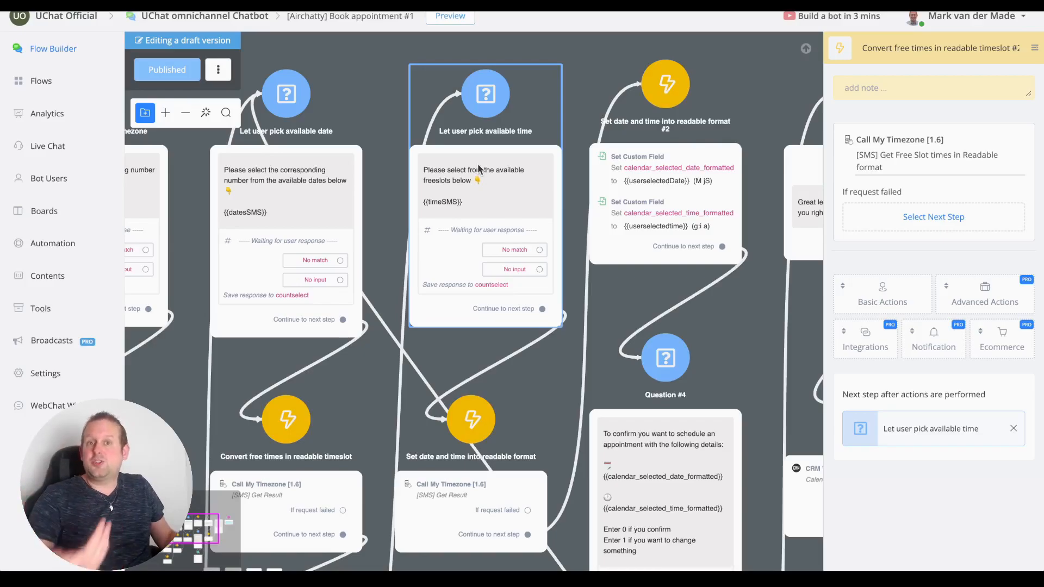
Inspect the timezone lookup action of 'Set date and time into readable format', then cancel.
{"action": "scroll", "coordinate": [478, 169], "scroll_direction": "down", "scroll_amount": 3}
{"action": "scroll", "coordinate": [429, 284], "scroll_direction": "up", "scroll_amount": 3}
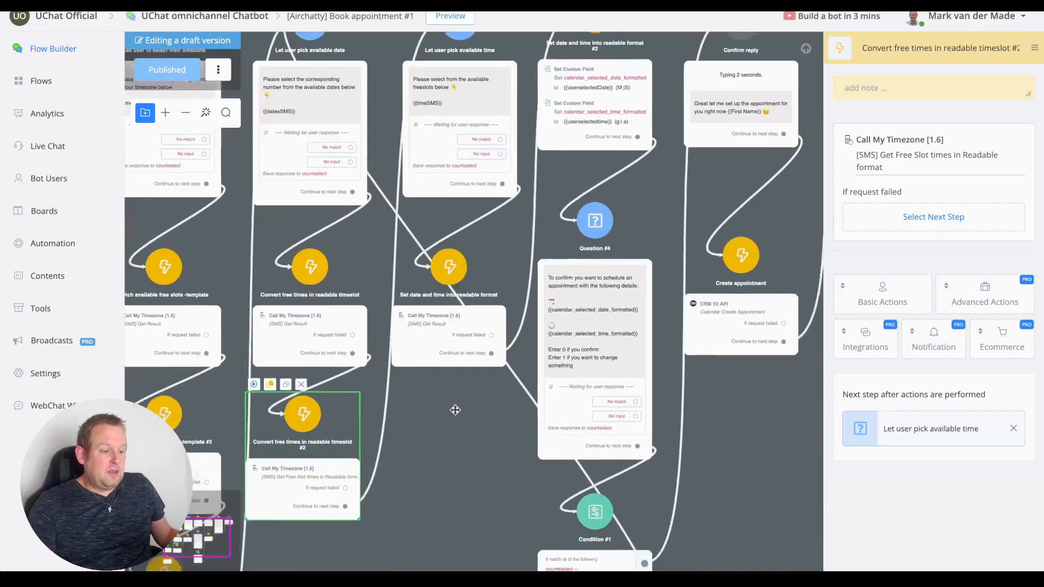
{"action": "scroll", "coordinate": [431, 283], "scroll_direction": "up", "scroll_amount": 3}
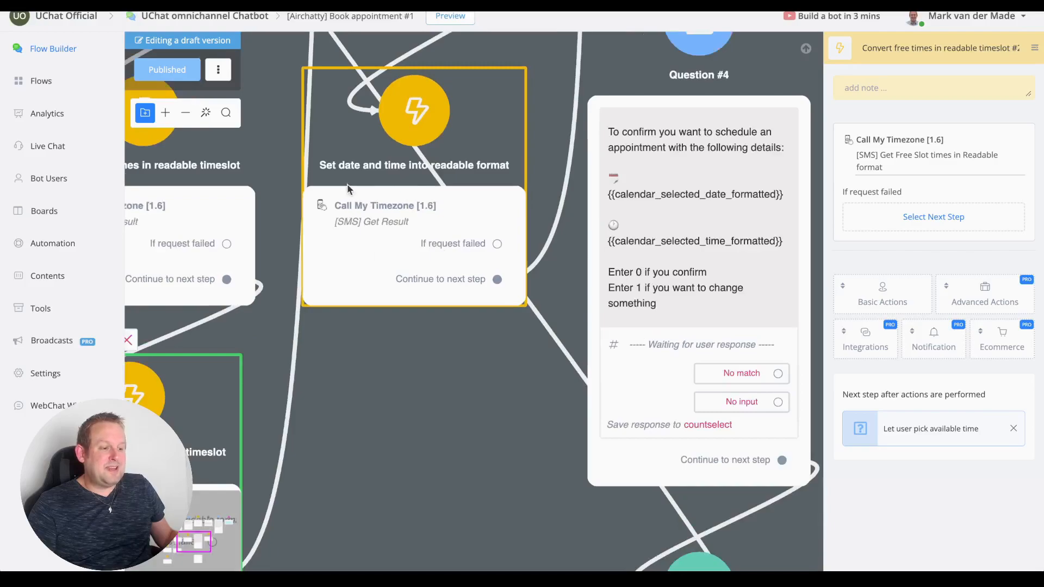
{"action": "left_click", "coordinate": [417, 217]}
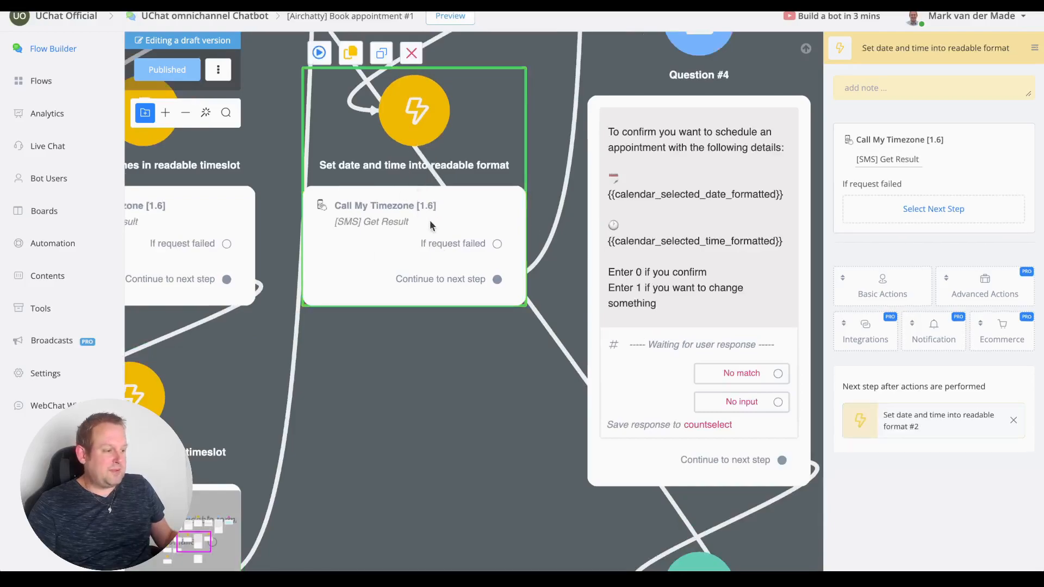
{"action": "left_click", "coordinate": [911, 164]}
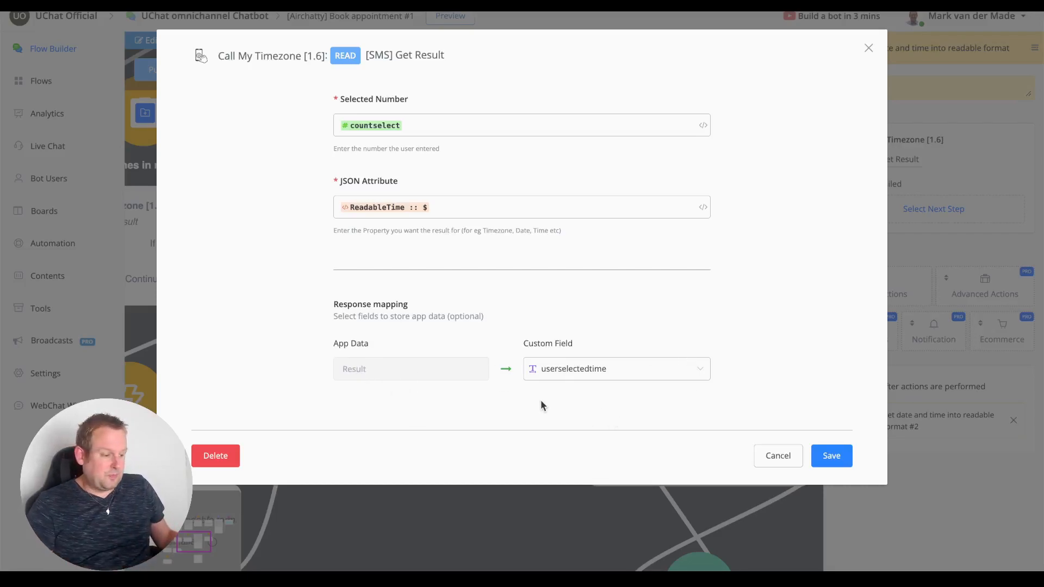
{"action": "left_click", "coordinate": [777, 456]}
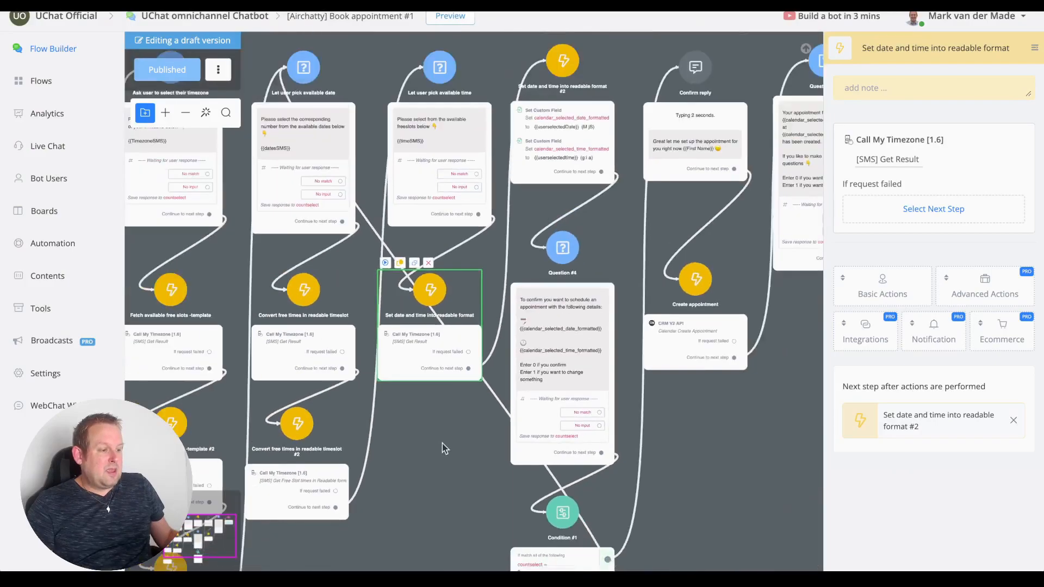
Review the userselectedDate (M jS) and userselectedtime (g:i a) formatting fields, closing each unsaved.
{"action": "left_click_drag", "start_coordinate": [419, 444], "coordinate": [309, 506]}
{"action": "scroll", "coordinate": [461, 263], "scroll_direction": "up", "scroll_amount": 4}
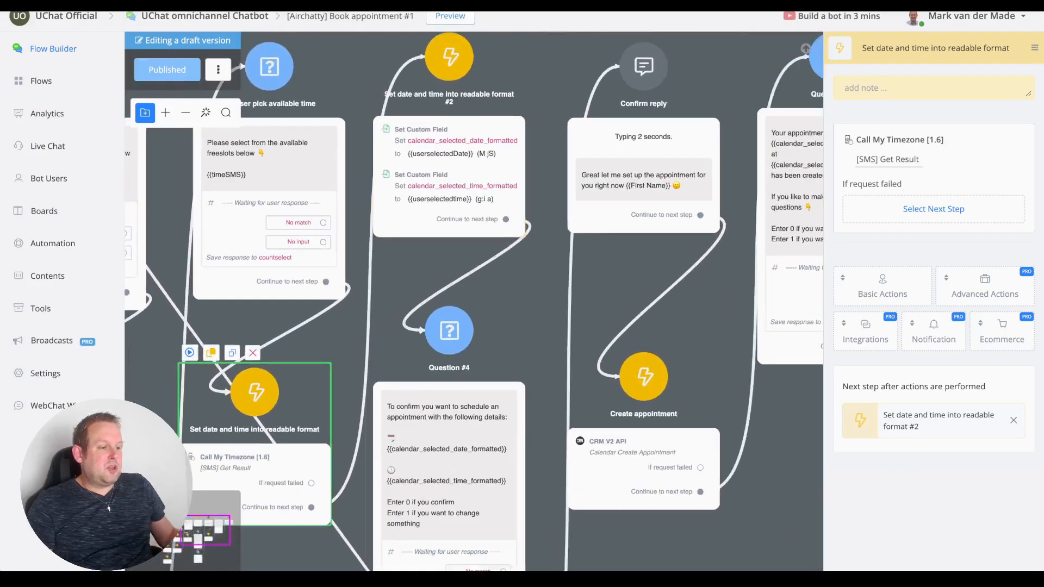
{"action": "scroll", "coordinate": [454, 125], "scroll_direction": "up", "scroll_amount": 3}
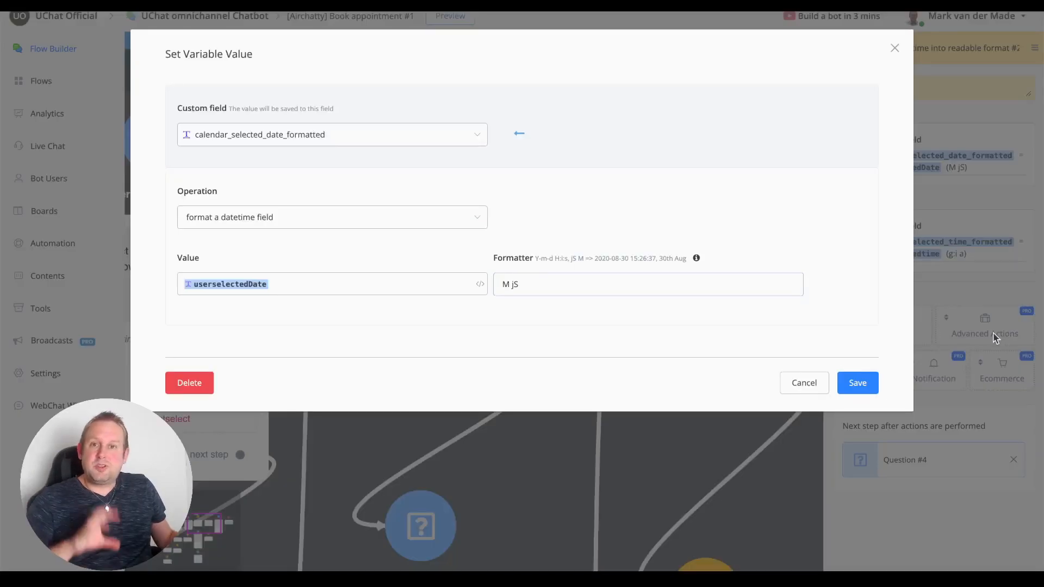
{"action": "left_click", "coordinate": [807, 391]}
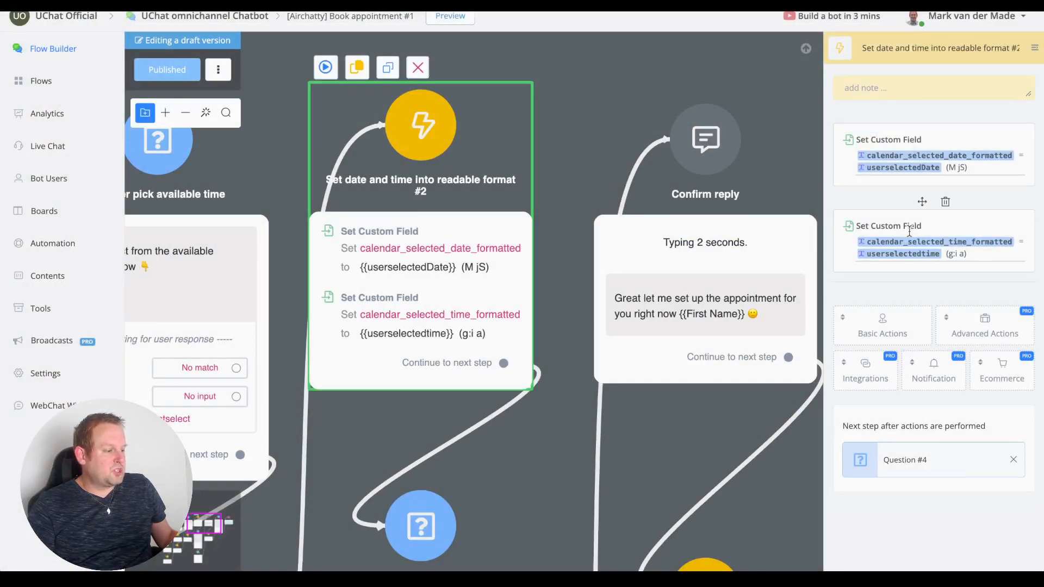
{"action": "left_click", "coordinate": [908, 244]}
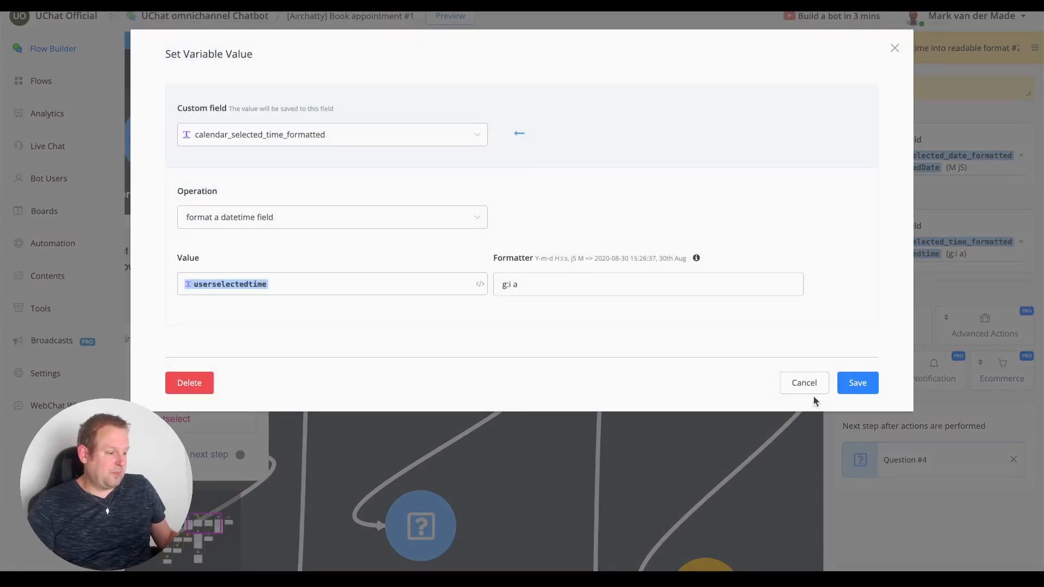
{"action": "left_click", "coordinate": [804, 381]}
{"action": "scroll", "coordinate": [517, 355], "scroll_direction": "down", "scroll_amount": 3}
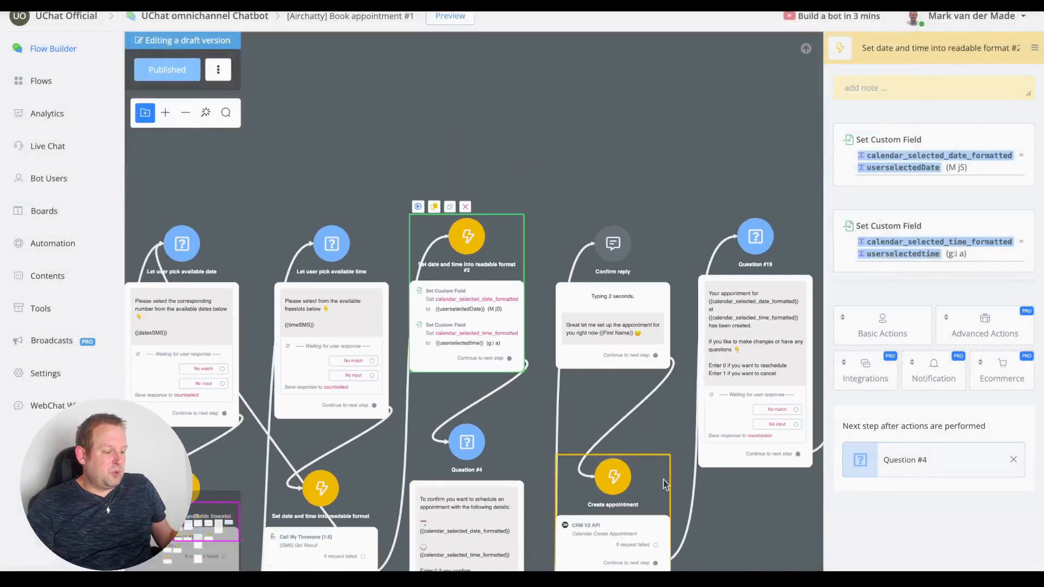
Follow Question #4's confirmation route down through Condition #1 on the canvas.
{"action": "left_click_drag", "start_coordinate": [737, 494], "coordinate": [675, 259]}
{"action": "scroll", "coordinate": [408, 273], "scroll_direction": "up", "scroll_amount": 5}
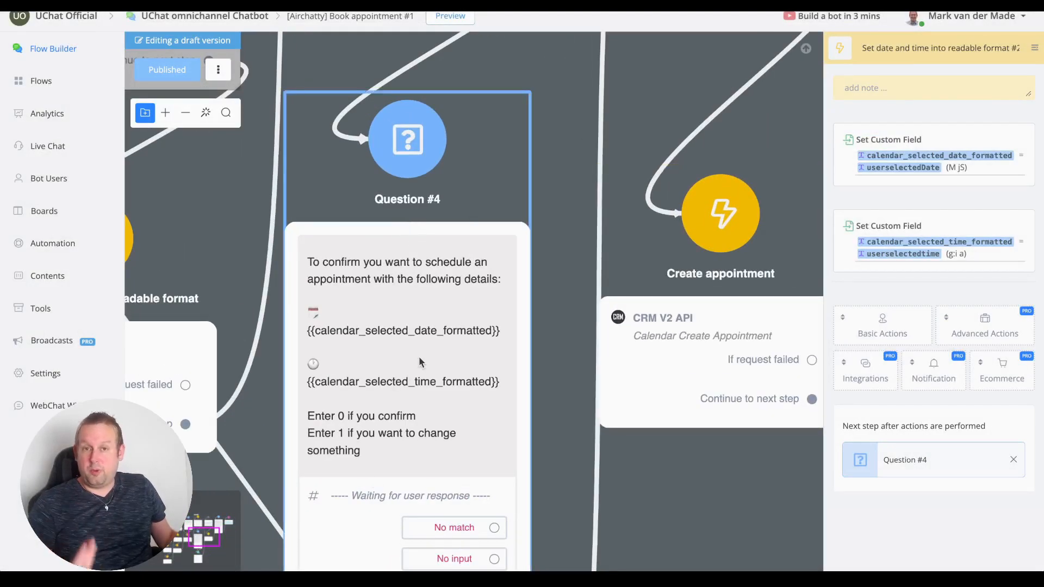
{"action": "scroll", "coordinate": [454, 397], "scroll_direction": "down", "scroll_amount": 1}
{"action": "scroll", "coordinate": [454, 401], "scroll_direction": "down", "scroll_amount": 3}
{"action": "scroll", "coordinate": [457, 166], "scroll_direction": "up", "scroll_amount": 3}
{"action": "scroll", "coordinate": [391, 185], "scroll_direction": "up", "scroll_amount": 2}
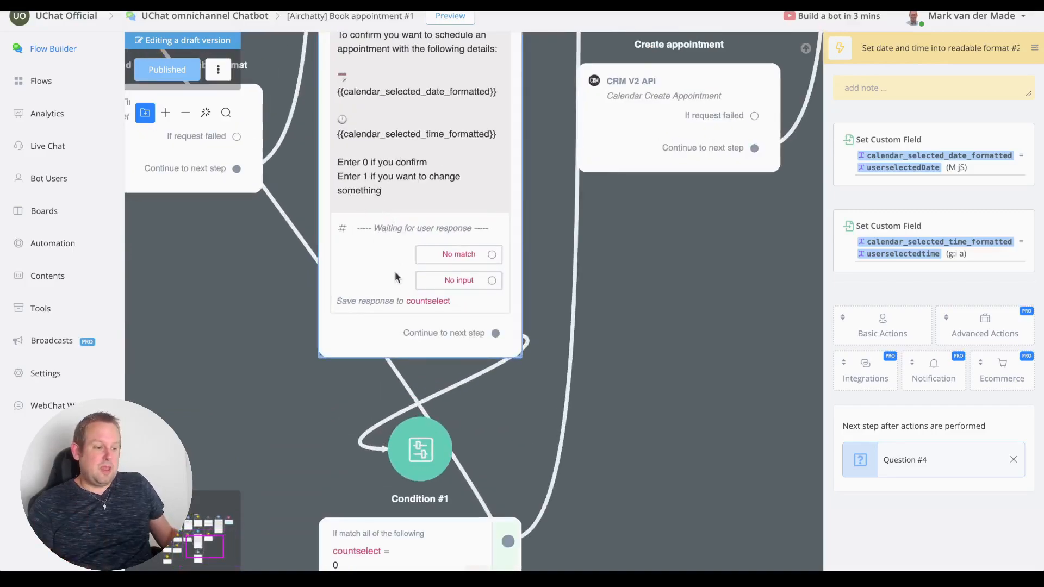
{"action": "scroll", "coordinate": [406, 307], "scroll_direction": "up", "scroll_amount": 3}
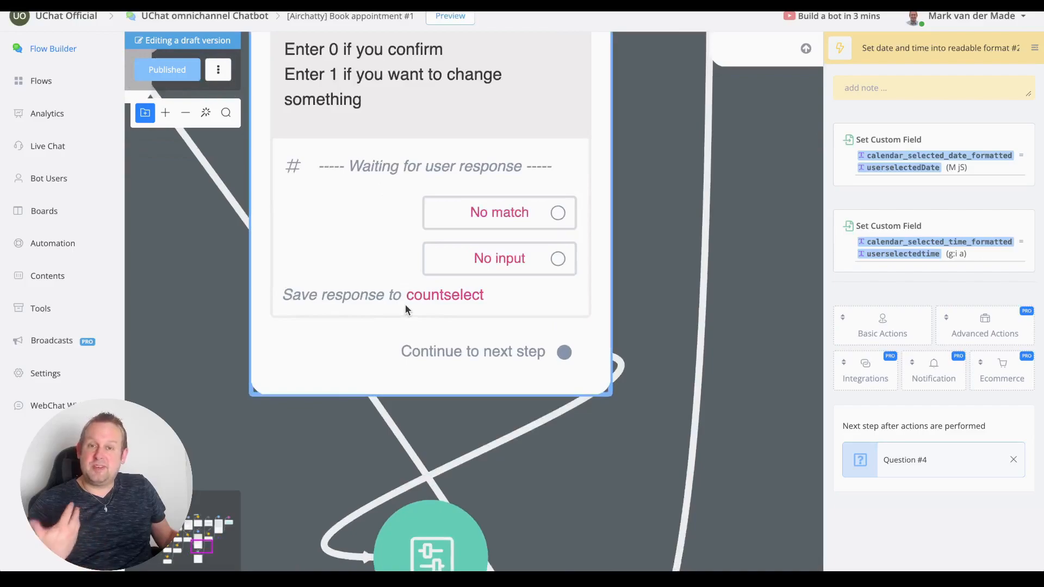
{"action": "scroll", "coordinate": [406, 304], "scroll_direction": "down", "scroll_amount": 2}
{"action": "scroll", "coordinate": [405, 304], "scroll_direction": "down", "scroll_amount": 2}
{"action": "left_click_drag", "start_coordinate": [639, 425], "coordinate": [575, 281]}
{"action": "scroll", "coordinate": [377, 300], "scroll_direction": "down", "scroll_amount": 1}
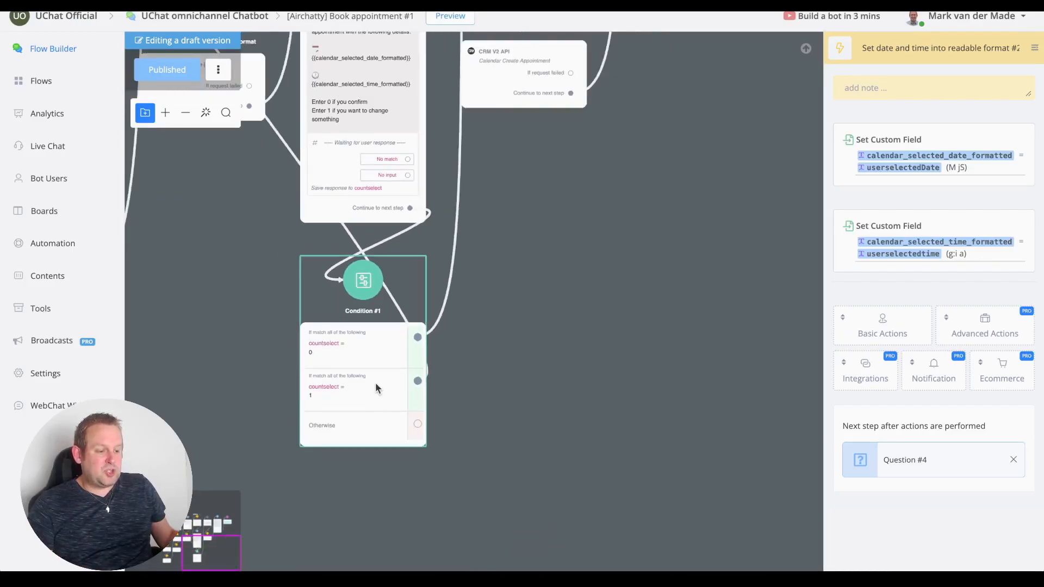
{"action": "scroll", "coordinate": [375, 383], "scroll_direction": "down", "scroll_amount": 4}
Select the Create appointment step to show its CRM V2 'Calendar Create Appointment' action.
{"action": "left_click_drag", "start_coordinate": [444, 321], "coordinate": [348, 424]}
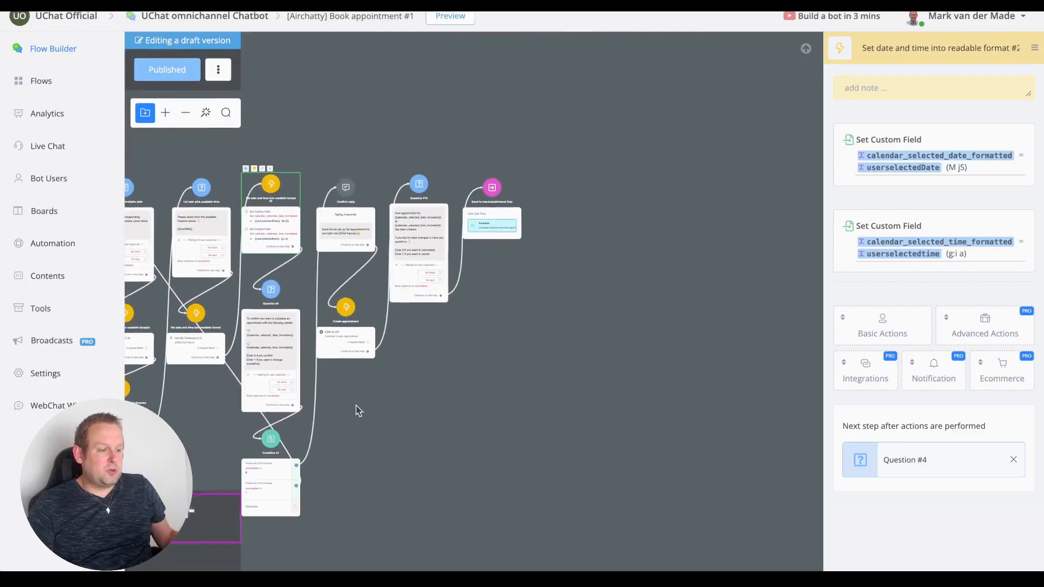
{"action": "scroll", "coordinate": [388, 260], "scroll_direction": "up", "scroll_amount": 5}
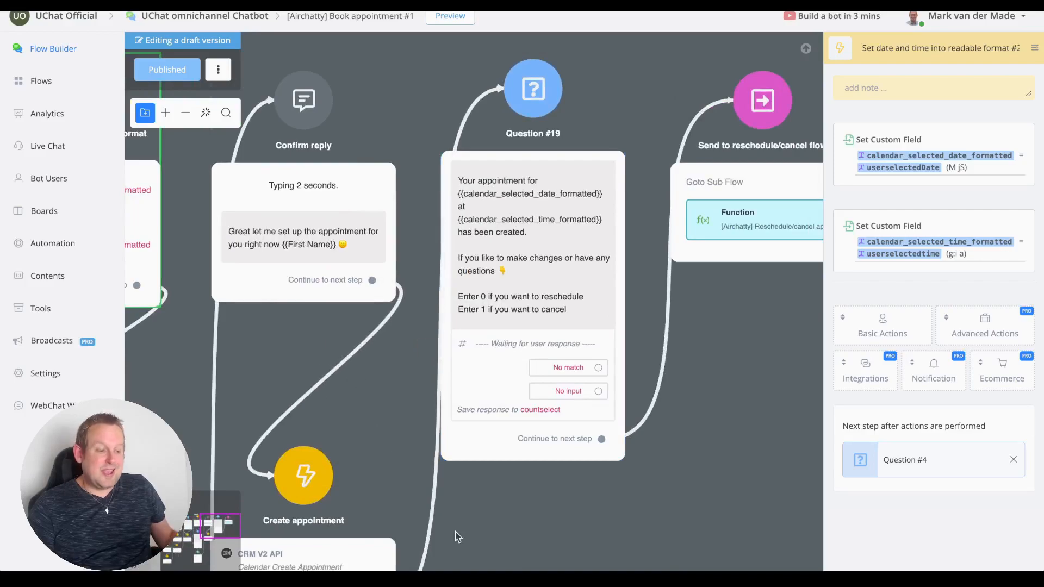
{"action": "left_click_drag", "start_coordinate": [532, 508], "coordinate": [582, 212]}
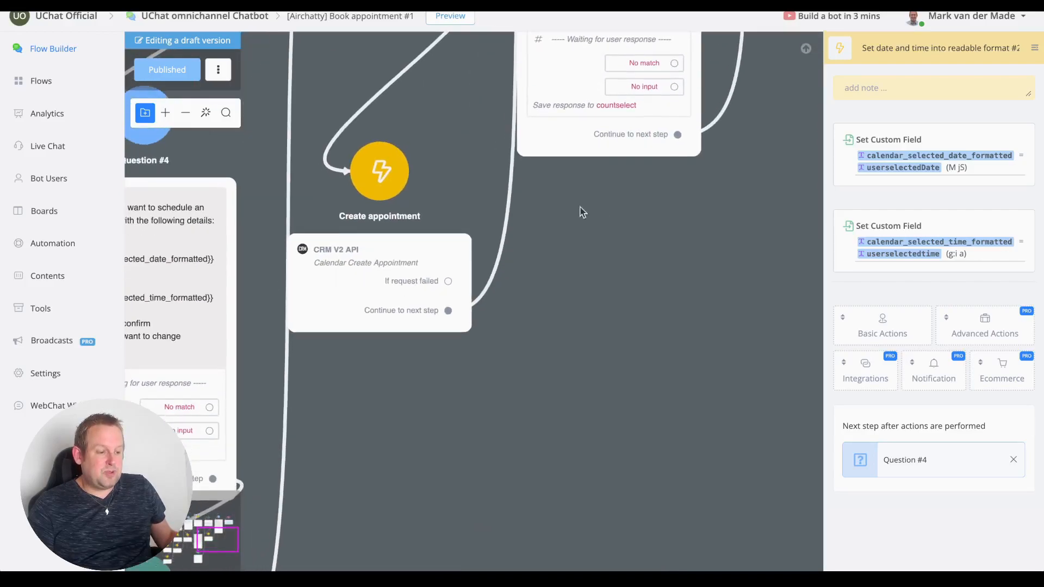
{"action": "left_click", "coordinate": [379, 283]}
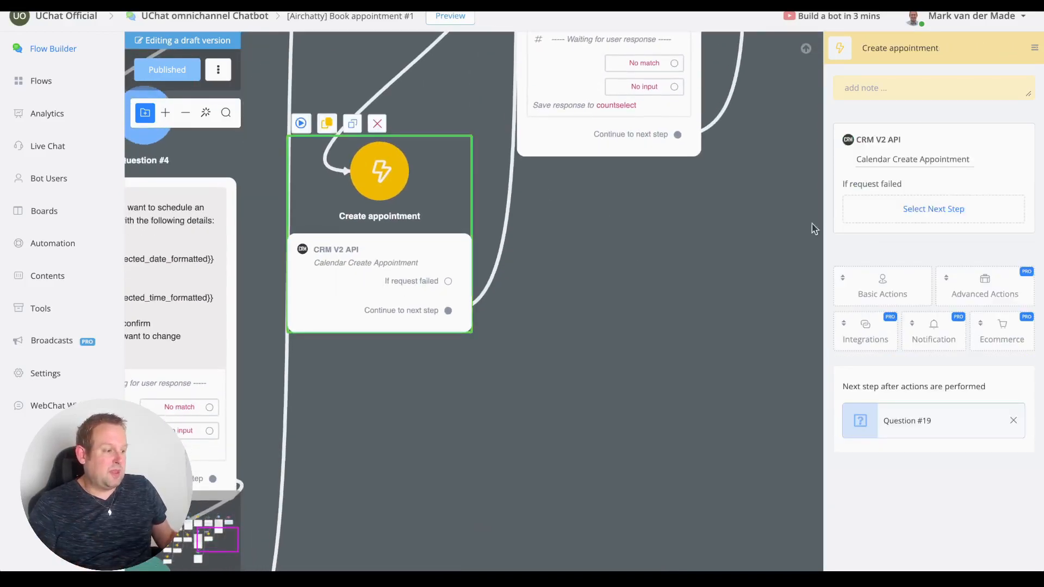
{"action": "left_click", "coordinate": [880, 170]}
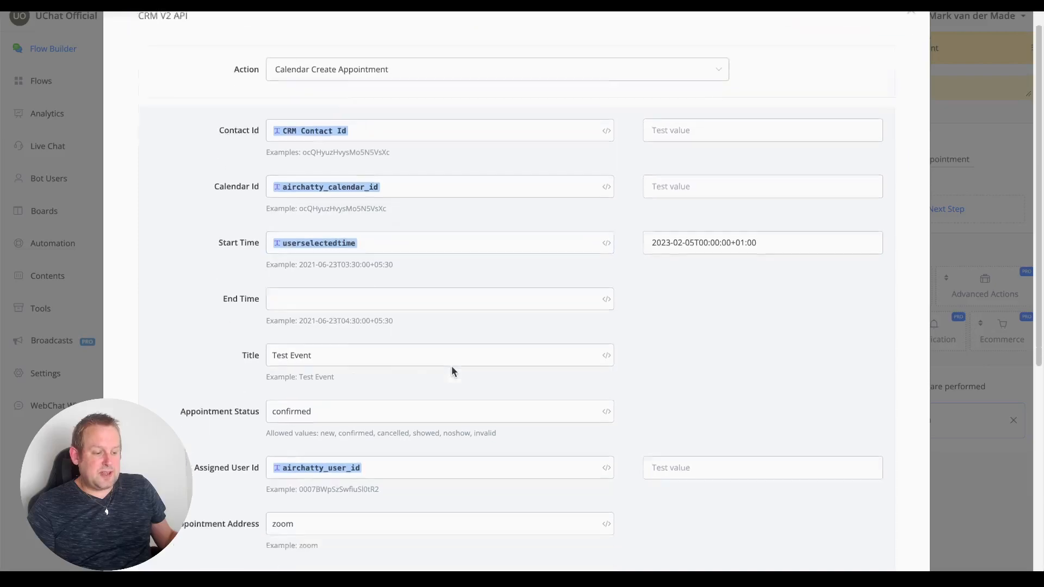
{"action": "scroll", "coordinate": [452, 370], "scroll_direction": "down", "scroll_amount": 4}
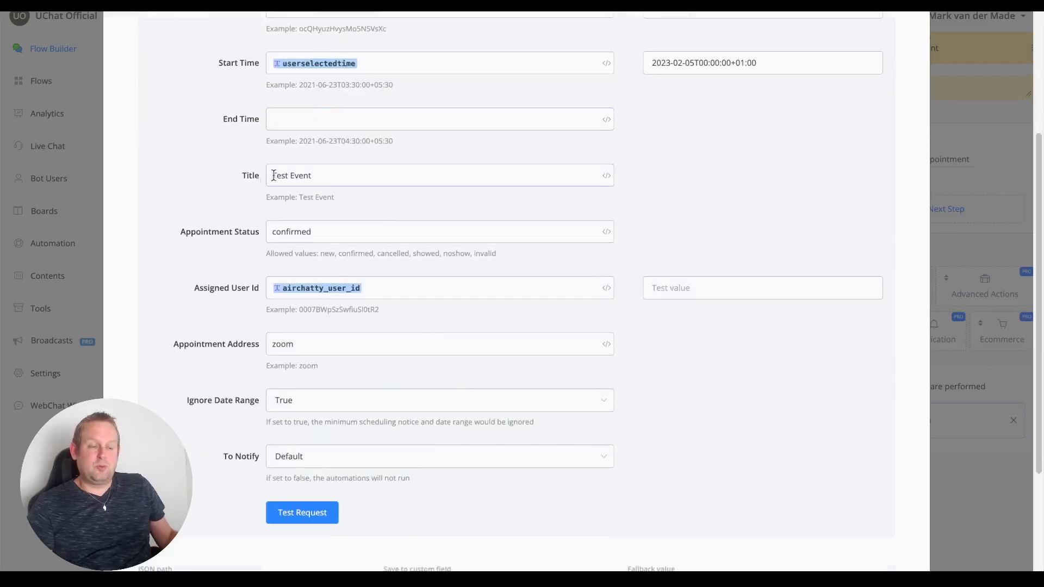
{"action": "left_click_drag", "start_coordinate": [270, 177], "coordinate": [337, 177]}
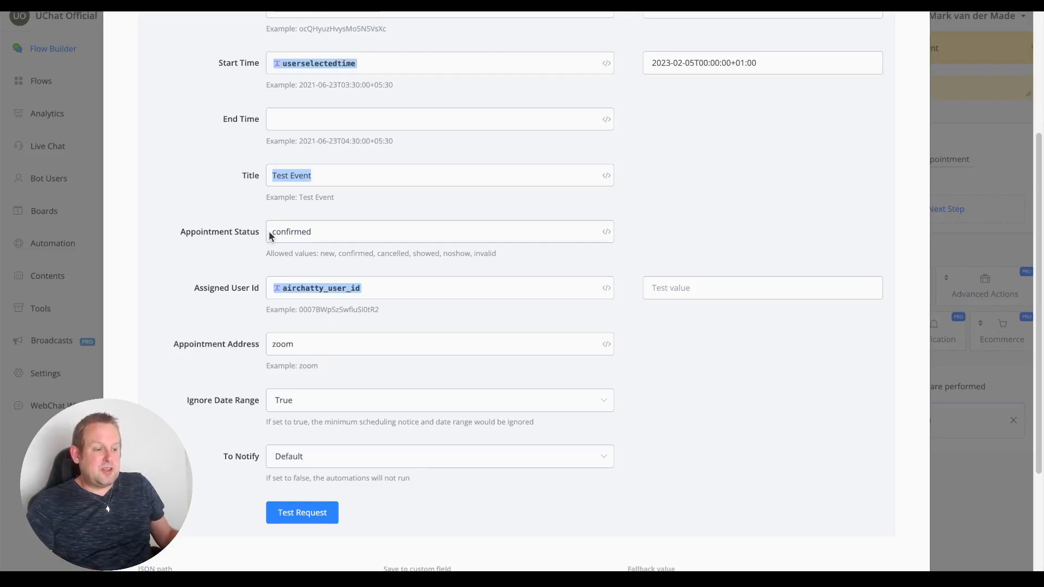
{"action": "left_click_drag", "start_coordinate": [276, 232], "coordinate": [330, 237]}
{"action": "left_click", "coordinate": [330, 237]}
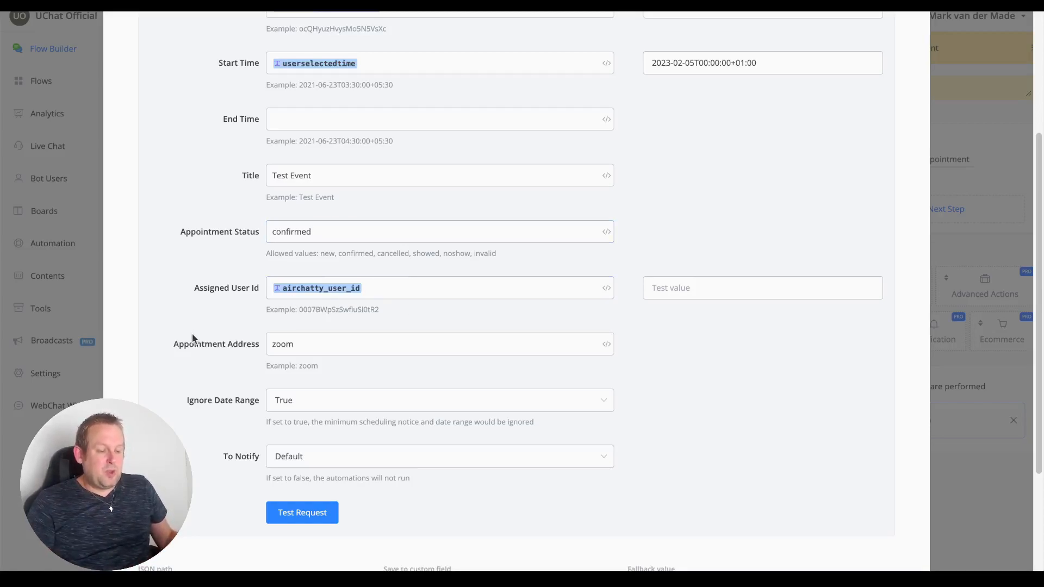
{"action": "left_click", "coordinate": [317, 345]}
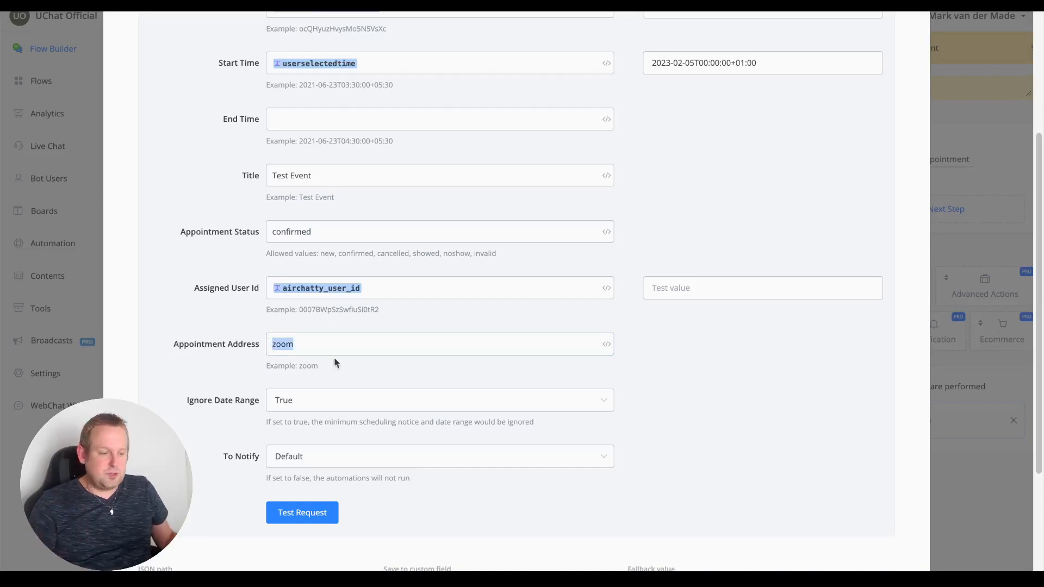
{"action": "left_click", "coordinate": [349, 347]}
{"action": "left_click_drag", "start_coordinate": [350, 347], "coordinate": [265, 348]}
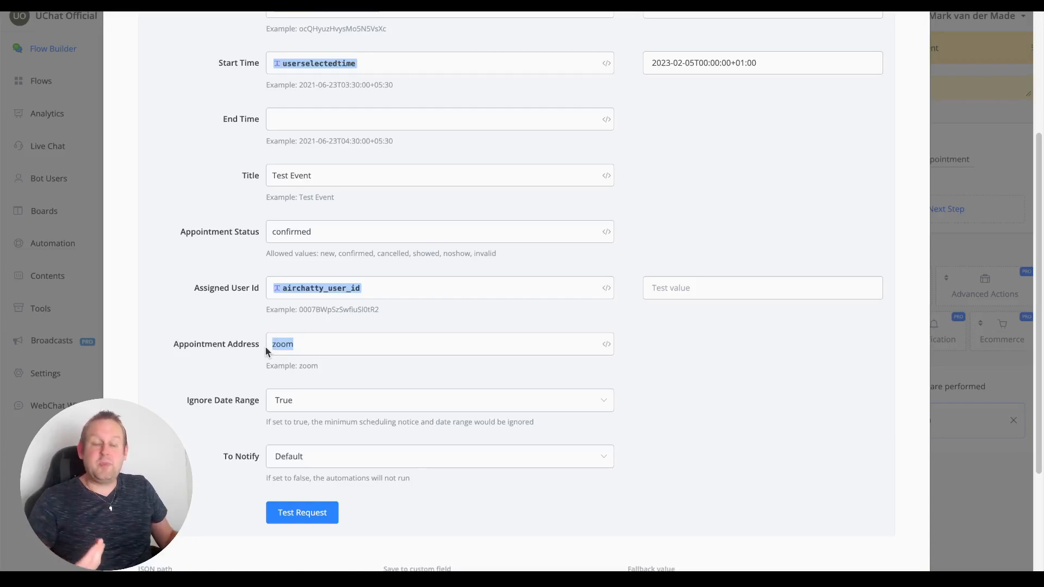
{"action": "left_click", "coordinate": [216, 396]}
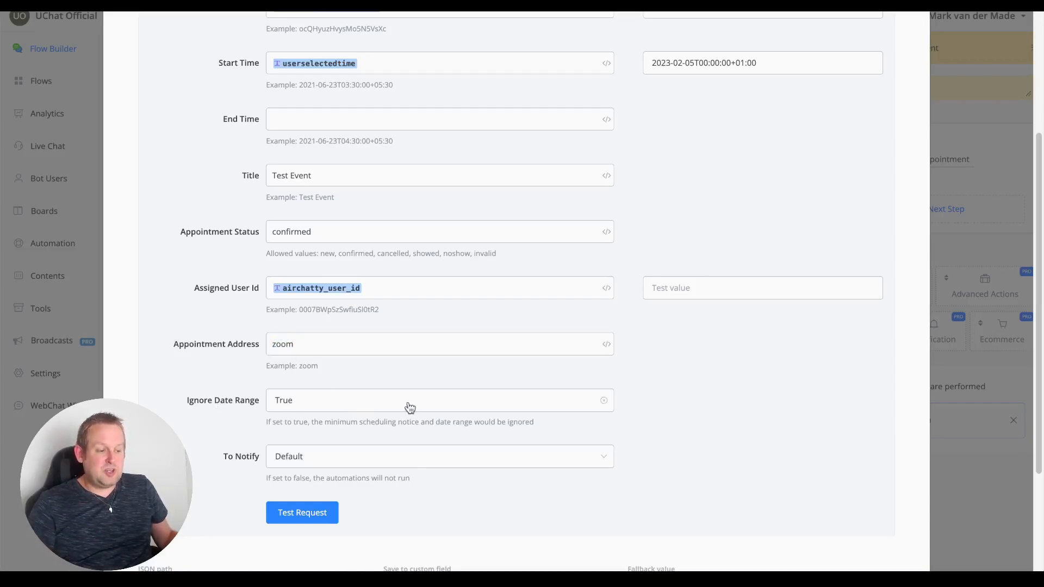
{"action": "scroll", "coordinate": [631, 422], "scroll_direction": "down", "scroll_amount": 2}
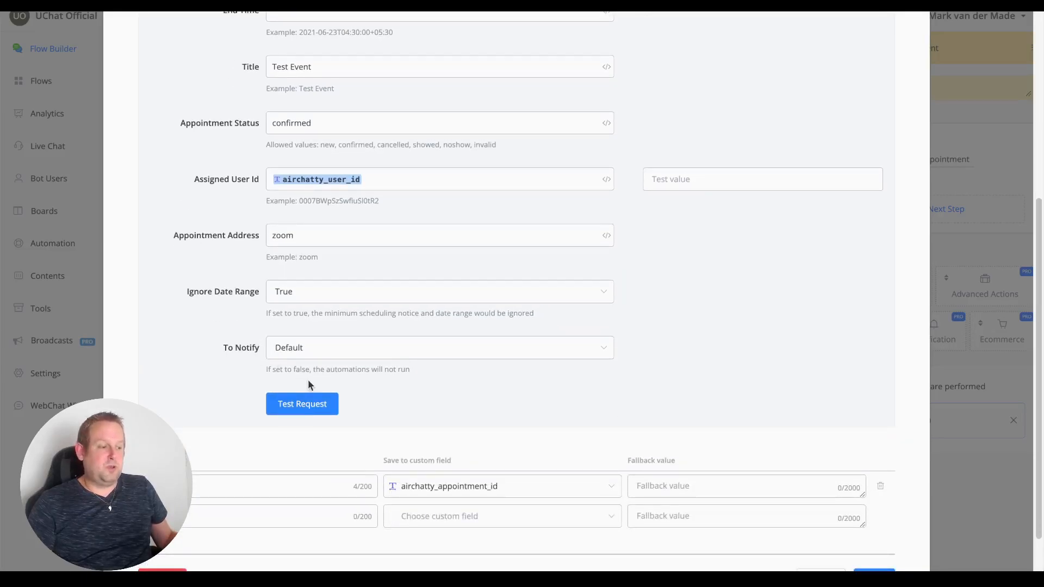
{"action": "scroll", "coordinate": [308, 381], "scroll_direction": "down", "scroll_amount": 2}
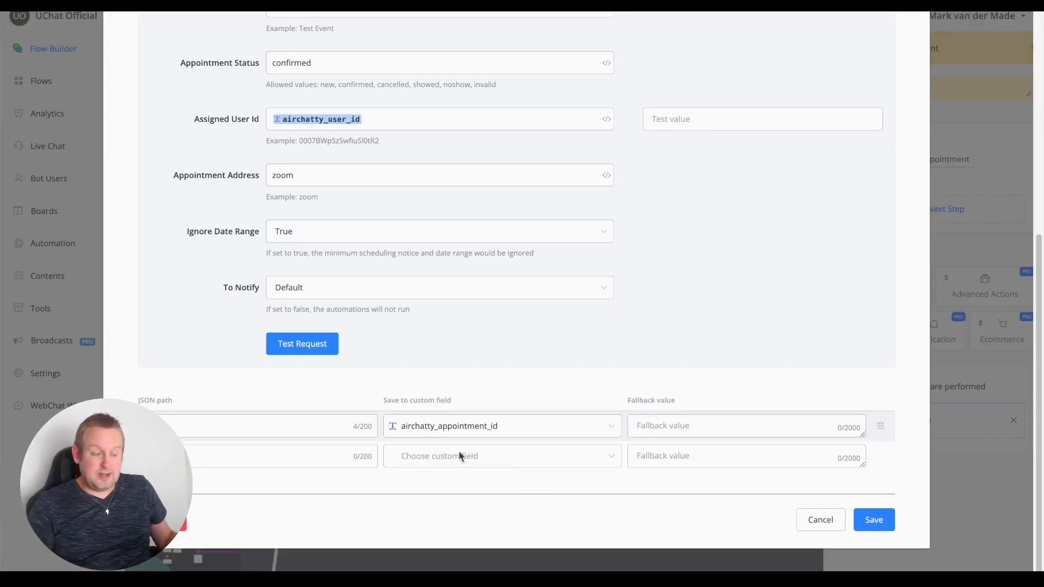
{"action": "left_click", "coordinate": [820, 520]}
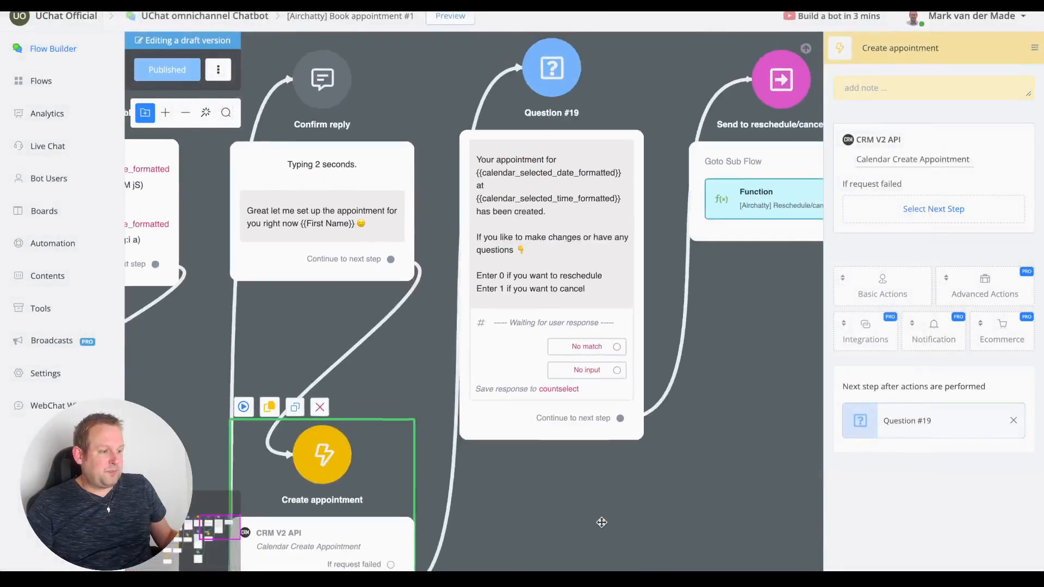
Pan to Question #19 and select 'Send to reschedule/cancel flow' to show its Goto Sub Flow link.
{"action": "scroll", "coordinate": [582, 496], "scroll_direction": "down", "scroll_amount": 2}
{"action": "scroll", "coordinate": [589, 174], "scroll_direction": "up", "scroll_amount": 2}
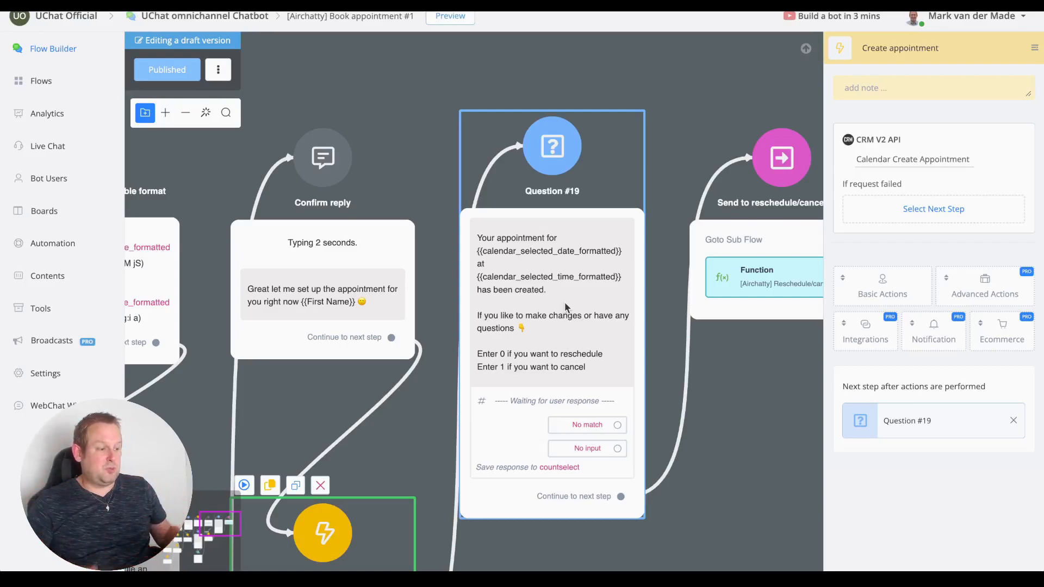
{"action": "left_click_drag", "start_coordinate": [709, 459], "coordinate": [511, 440]}
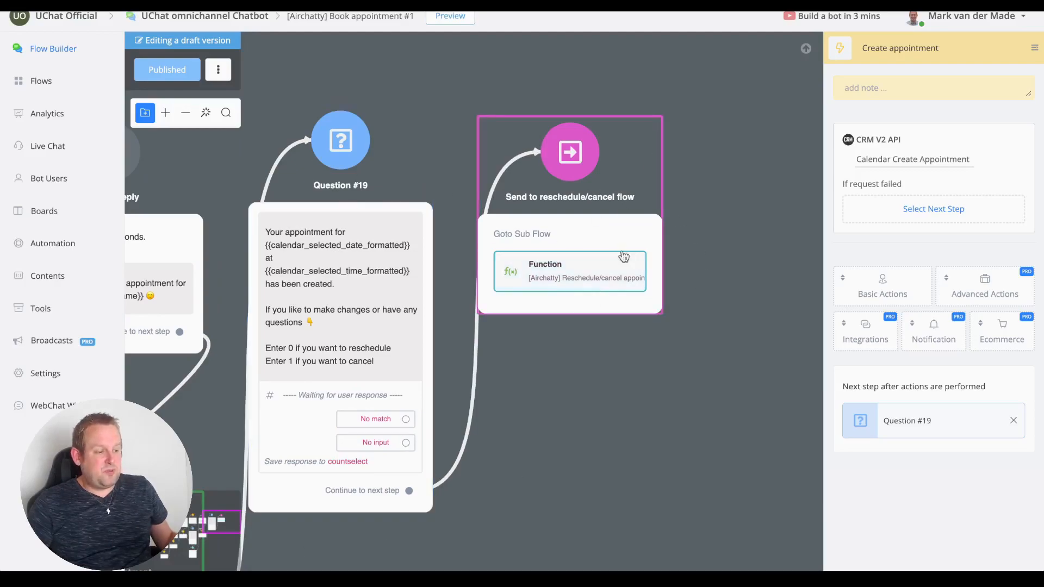
{"action": "left_click", "coordinate": [562, 278]}
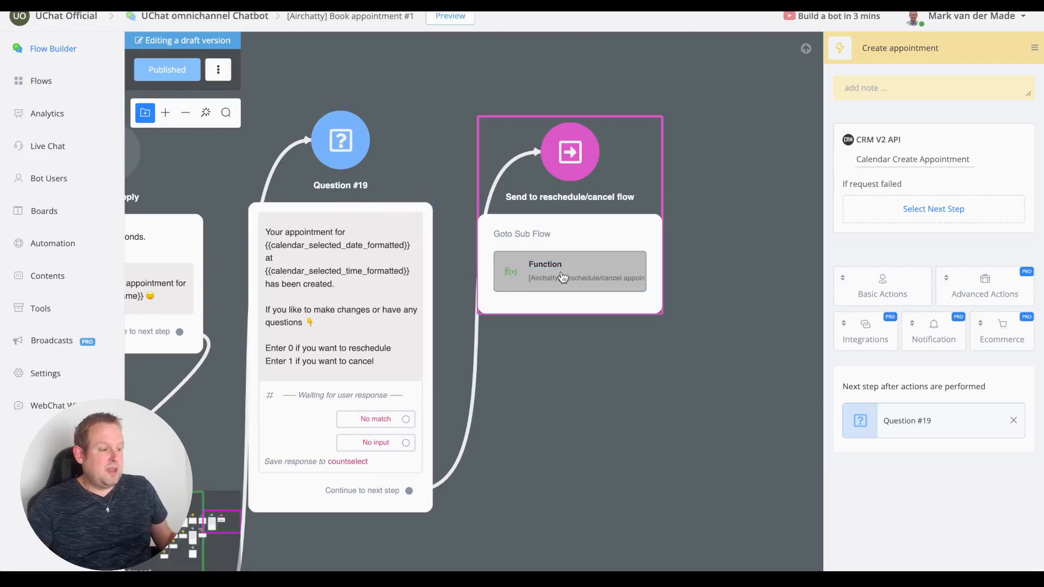
{"action": "left_click", "coordinate": [545, 278]}
Open the Reschedule/cancel appointment #1 sub flow and review Question #21 and Notify admin.
{"action": "left_click", "coordinate": [980, 217]}
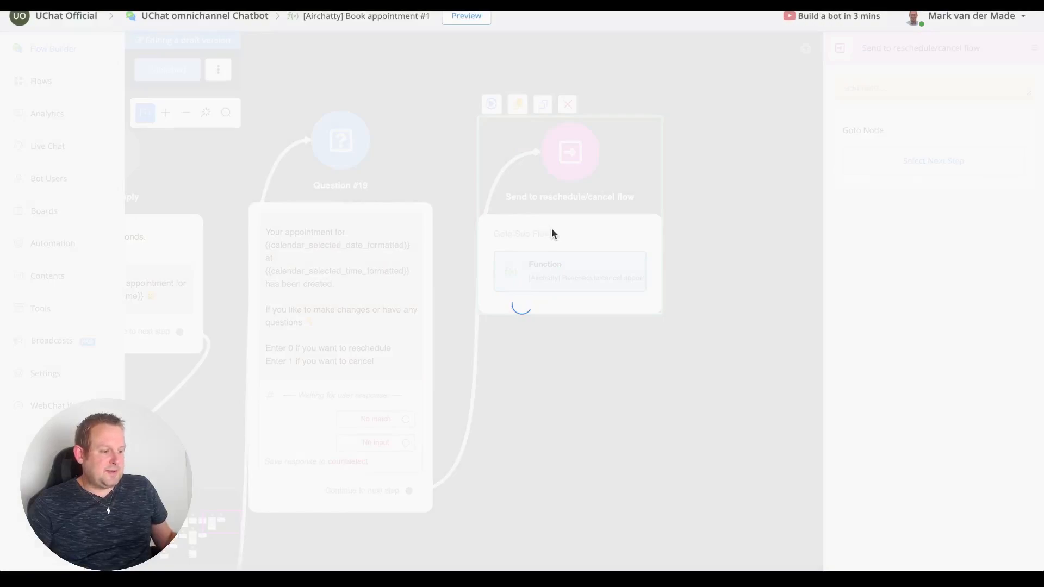
{"action": "scroll", "coordinate": [347, 127], "scroll_direction": "up", "scroll_amount": 3}
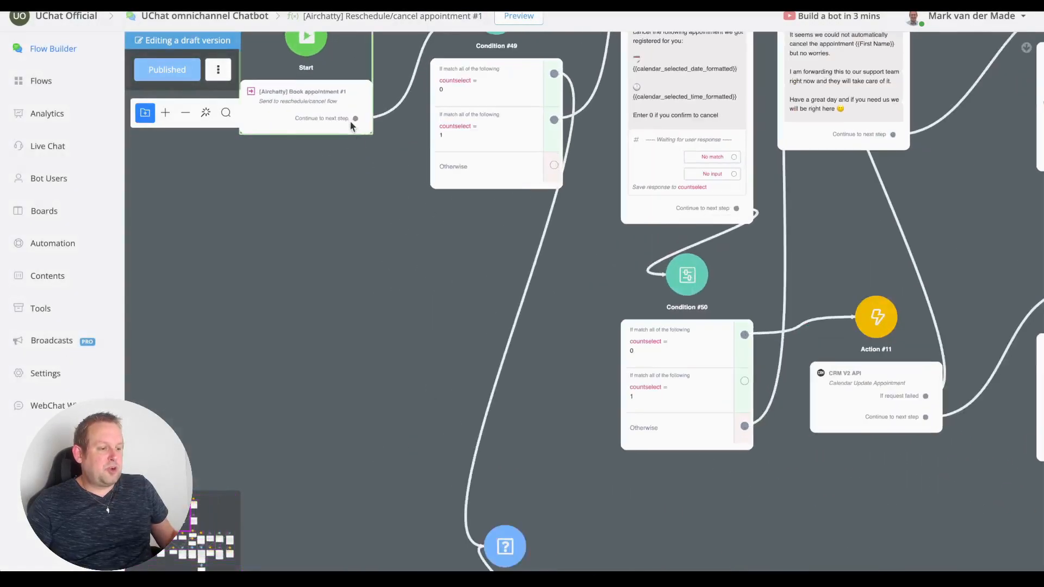
{"action": "scroll", "coordinate": [286, 356], "scroll_direction": "up", "scroll_amount": 4}
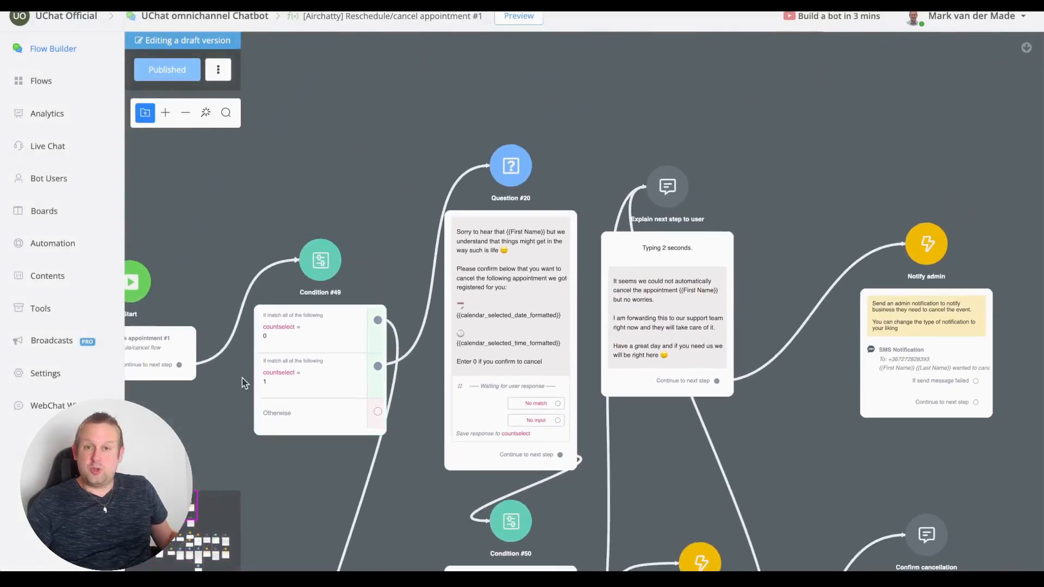
{"action": "scroll", "coordinate": [274, 359], "scroll_direction": "up", "scroll_amount": 1}
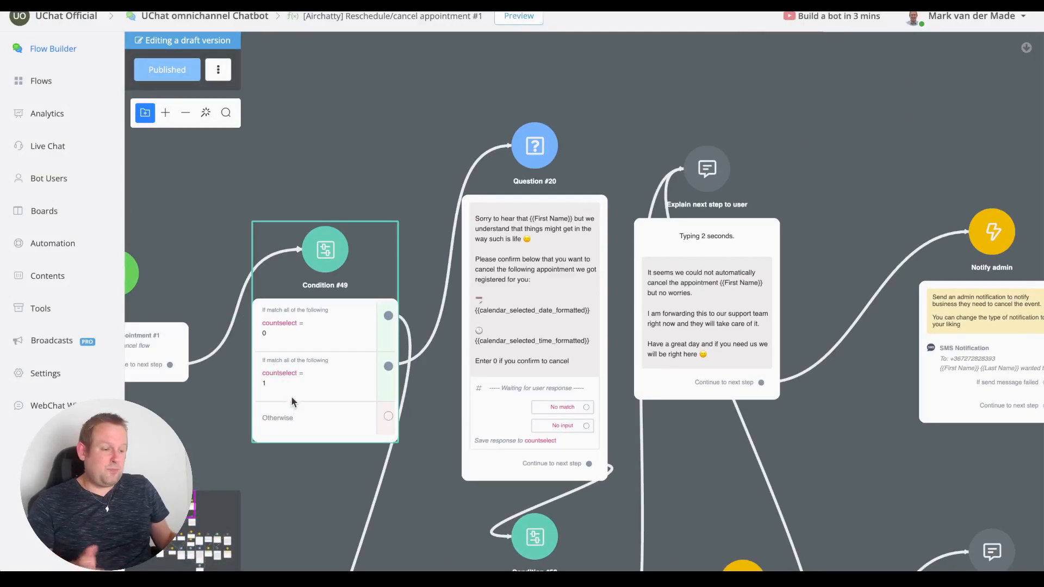
{"action": "scroll", "coordinate": [711, 314], "scroll_direction": "down", "scroll_amount": 2}
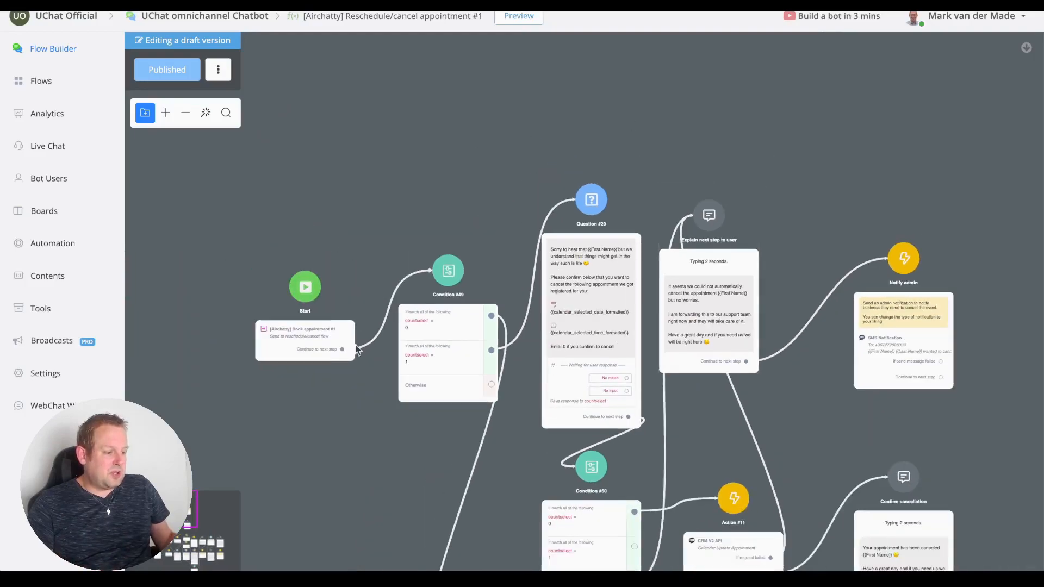
{"action": "left_click_drag", "start_coordinate": [342, 496], "coordinate": [243, 260]}
{"action": "left_click_drag", "start_coordinate": [643, 391], "coordinate": [566, 352]}
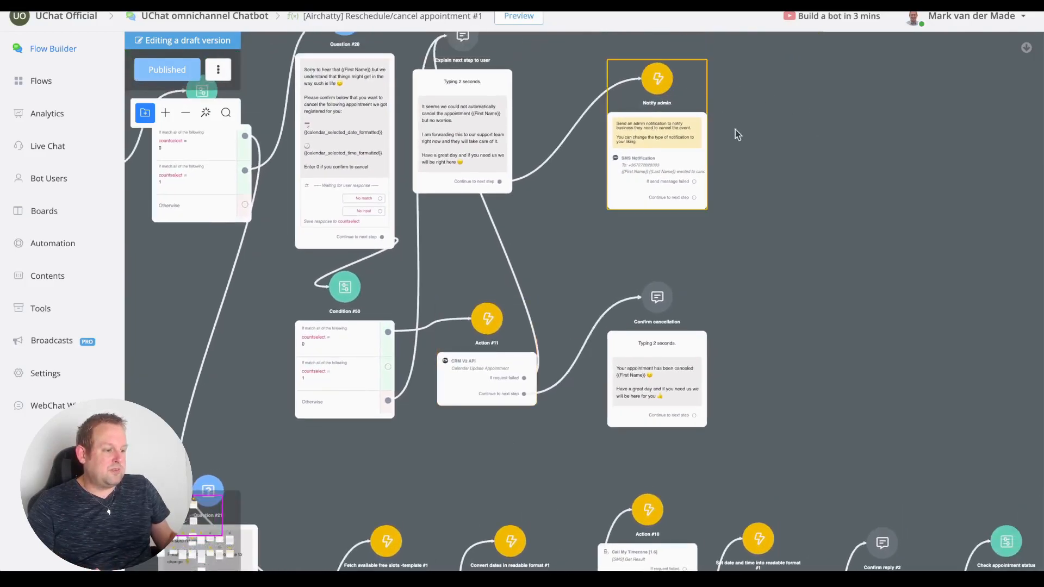
{"action": "left_click_drag", "start_coordinate": [758, 166], "coordinate": [687, 250]}
Look over the cancellation branch and later reschedule steps, then return to the Sub Flows list.
{"action": "left_click_drag", "start_coordinate": [684, 409], "coordinate": [687, 352]}
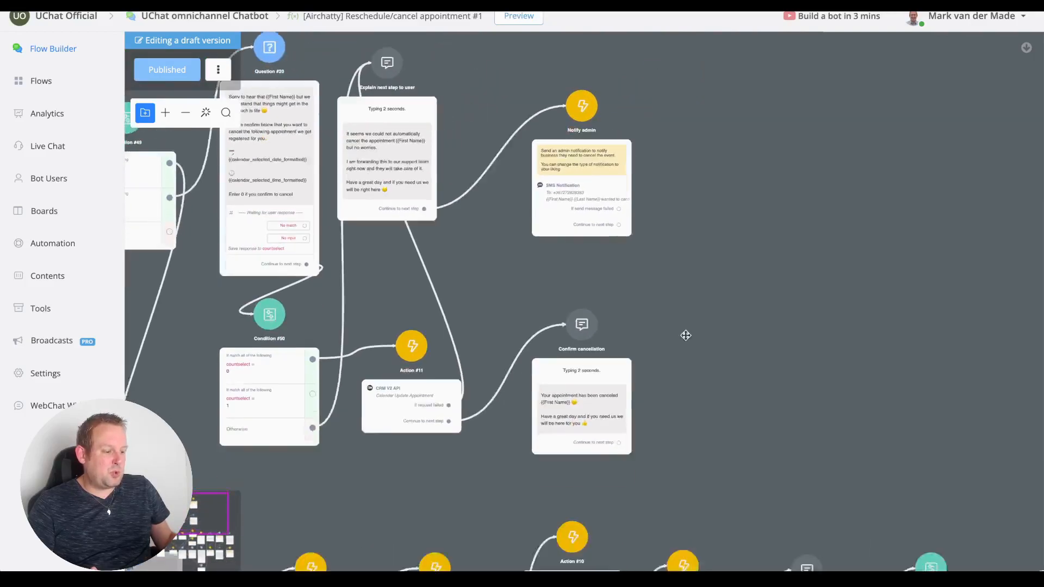
{"action": "scroll", "coordinate": [687, 352], "scroll_direction": "up", "scroll_amount": 2}
{"action": "left_click_drag", "start_coordinate": [135, 141], "coordinate": [337, 305]}
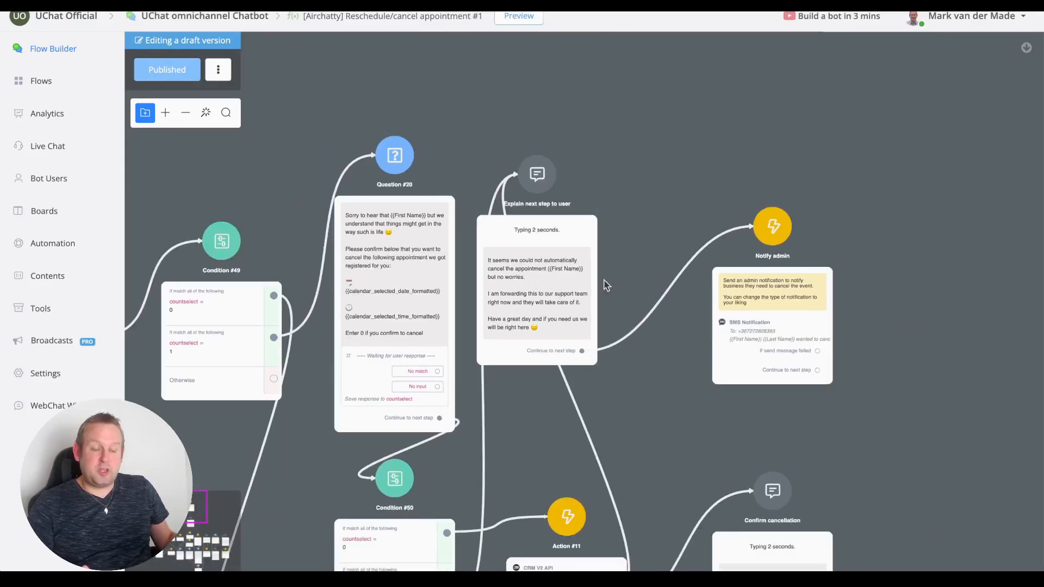
{"action": "left_click_drag", "start_coordinate": [308, 481], "coordinate": [451, 112]}
{"action": "left_click_drag", "start_coordinate": [466, 429], "coordinate": [425, 268]}
{"action": "scroll", "coordinate": [424, 263], "scroll_direction": "down", "scroll_amount": 1}
{"action": "scroll", "coordinate": [424, 265], "scroll_direction": "down", "scroll_amount": 1}
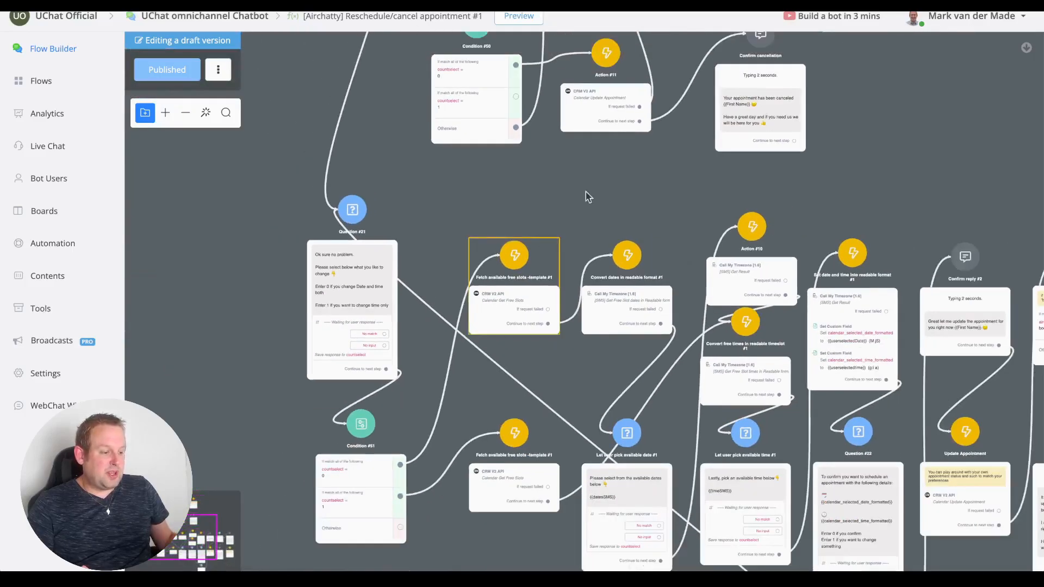
{"action": "left_click_drag", "start_coordinate": [883, 181], "coordinate": [551, 121]}
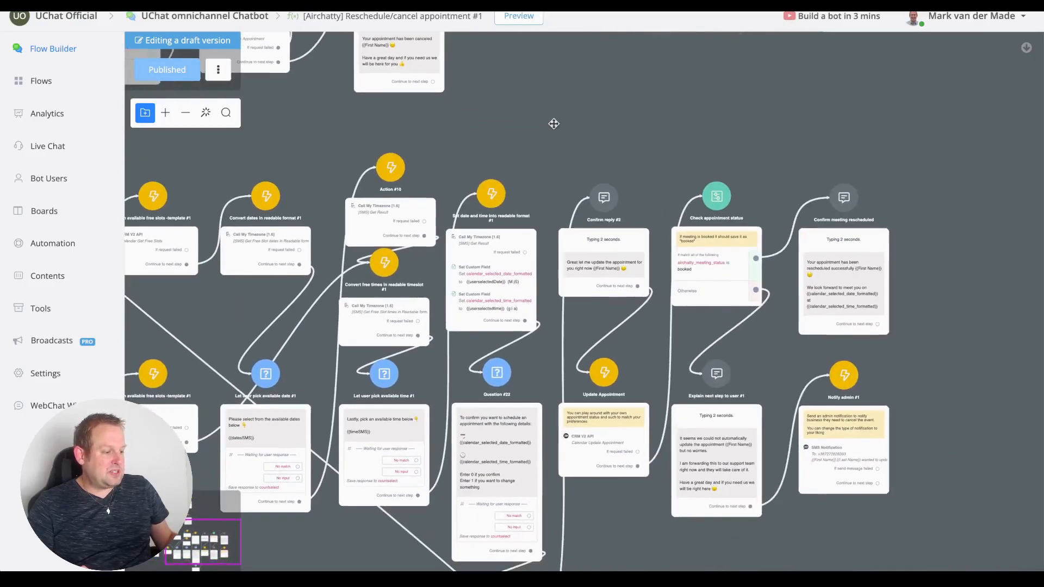
{"action": "left_click", "coordinate": [75, 95]}
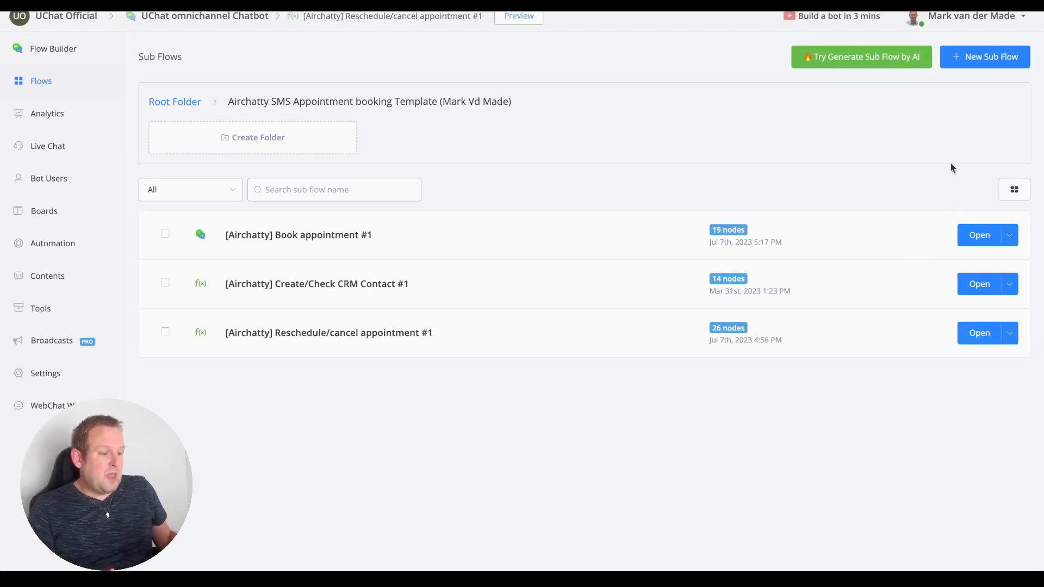
Open Book appointment #1 and add a new Action step using the CRM V2 API integration.
{"action": "left_click", "coordinate": [978, 235]}
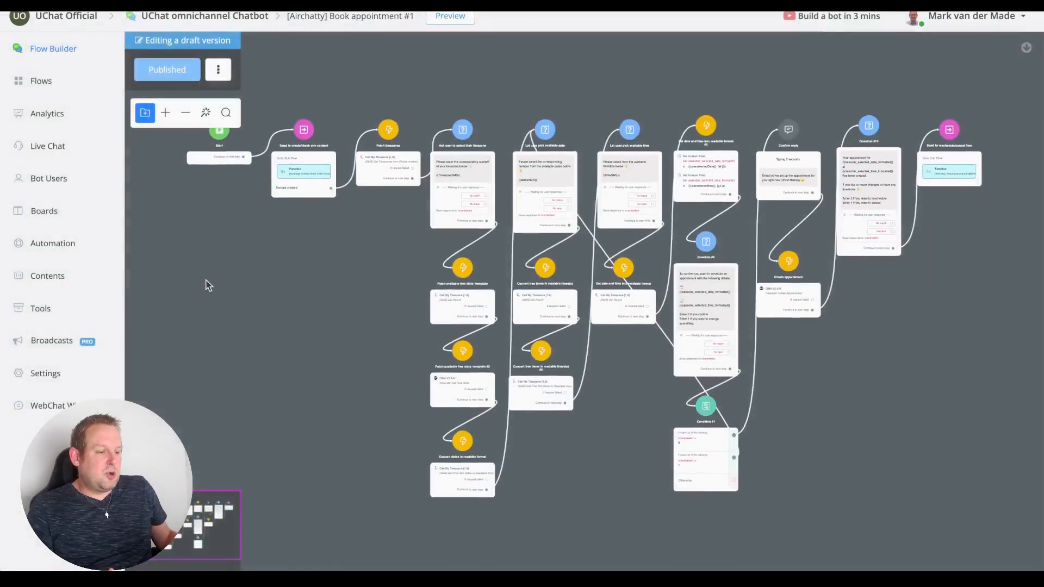
{"action": "right_click", "coordinate": [208, 280]}
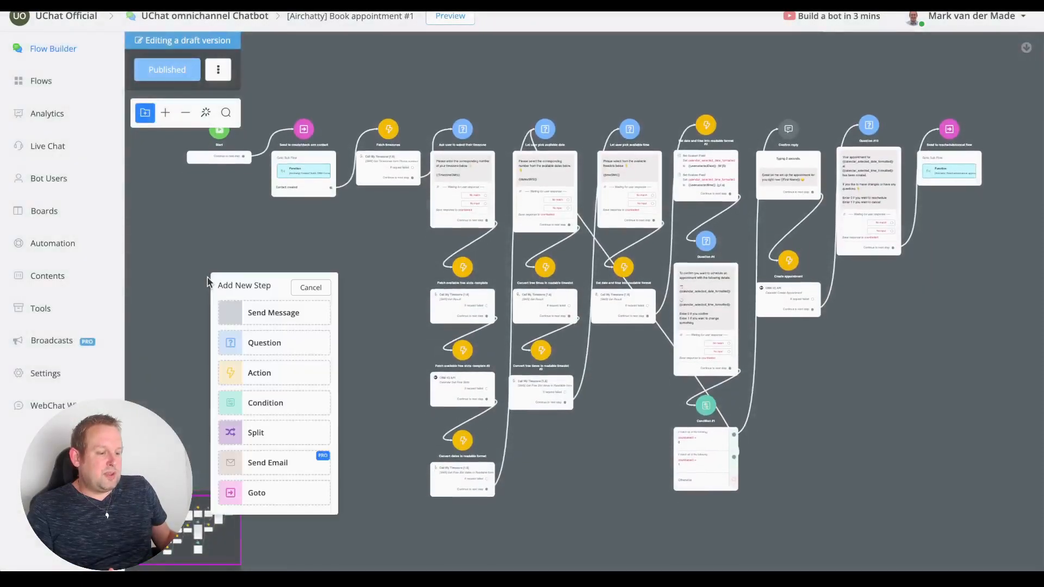
{"action": "left_click", "coordinate": [266, 373]}
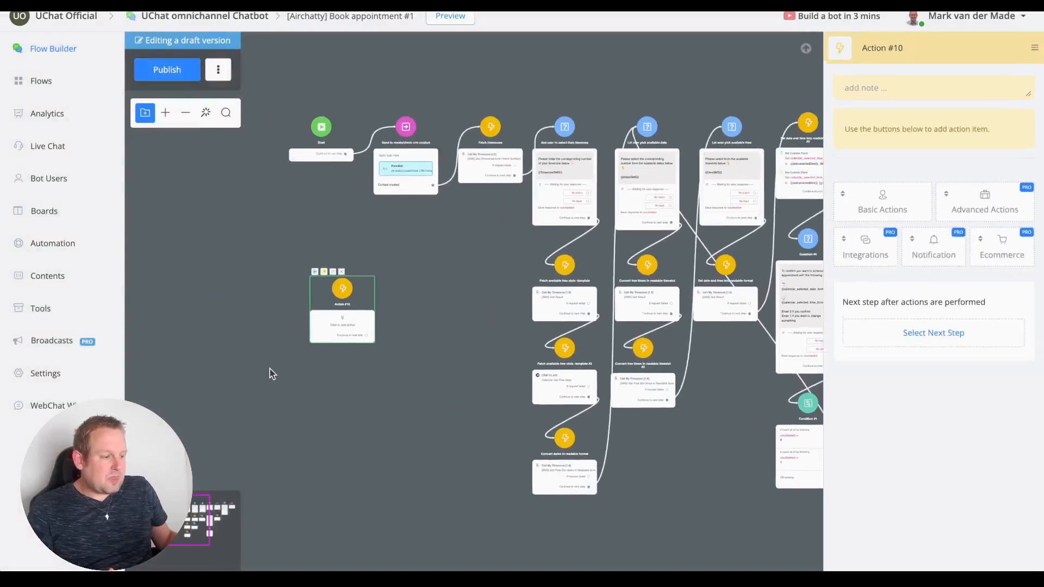
{"action": "left_click", "coordinate": [878, 255]}
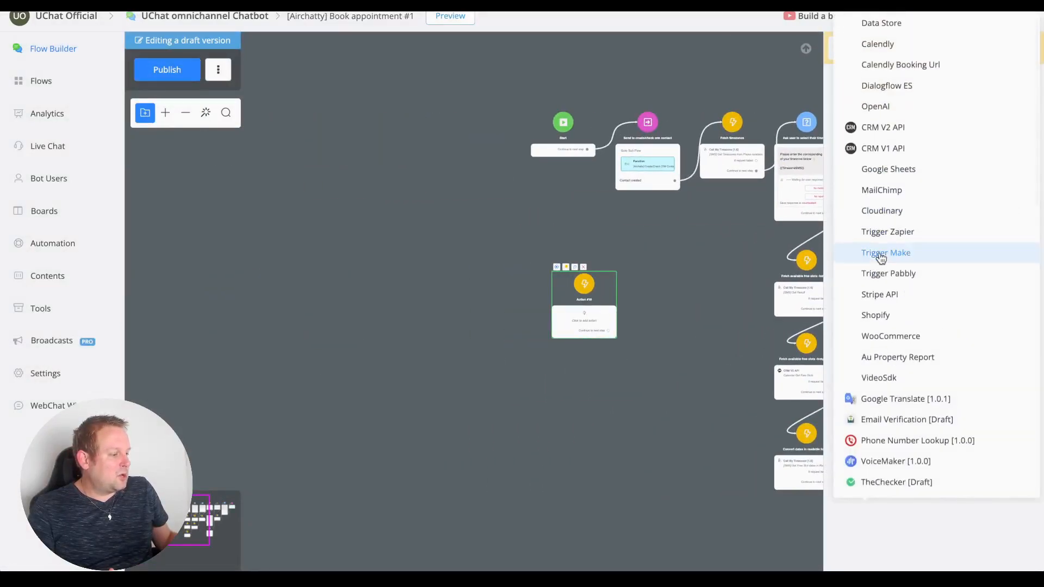
{"action": "left_click", "coordinate": [882, 127]}
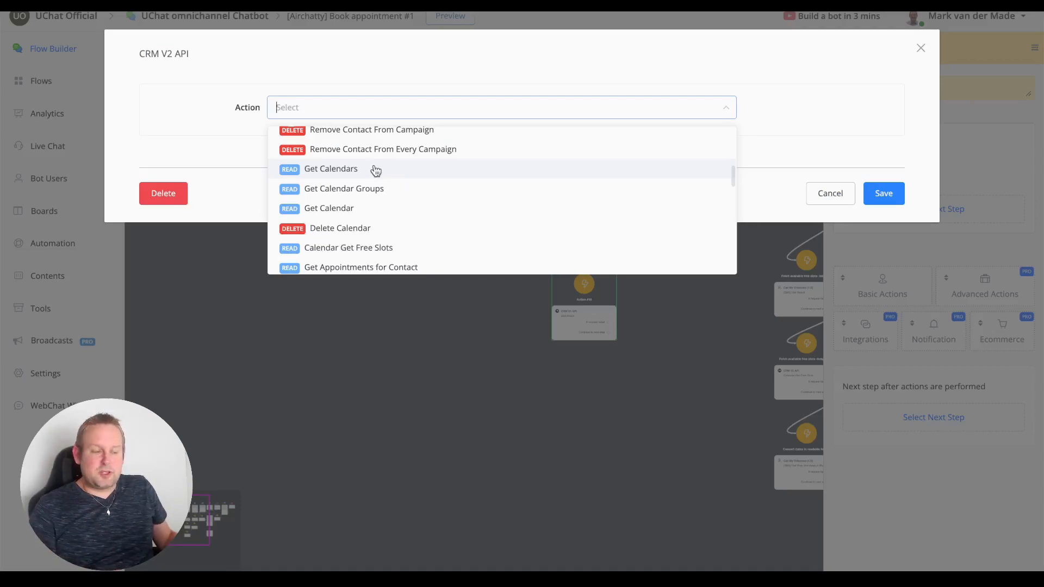
Set the CRM action to Get Calendars and run a Test Request for sample calendar data.
{"action": "left_click", "coordinate": [375, 171]}
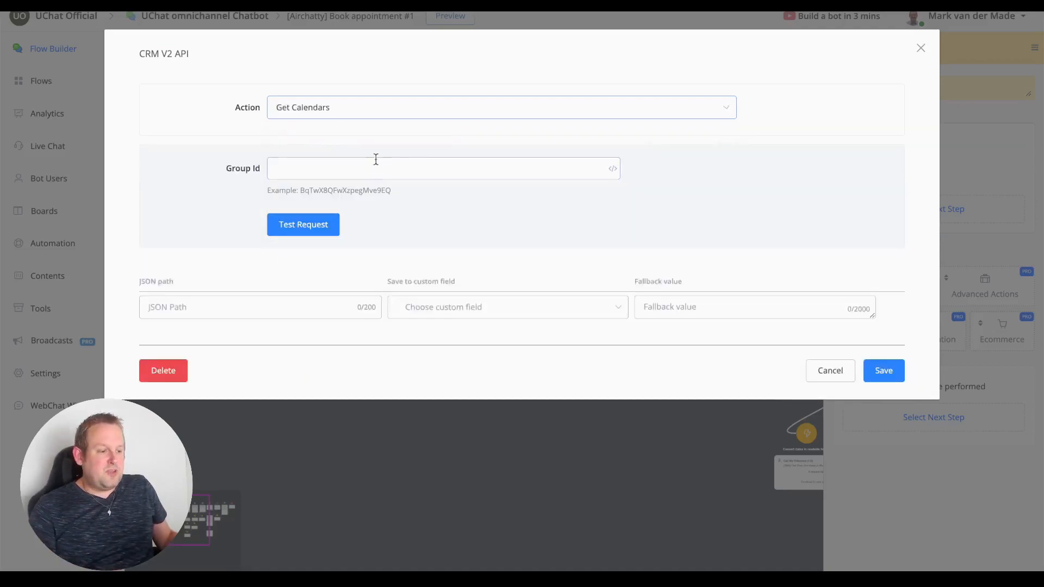
{"action": "left_click", "coordinate": [303, 230]}
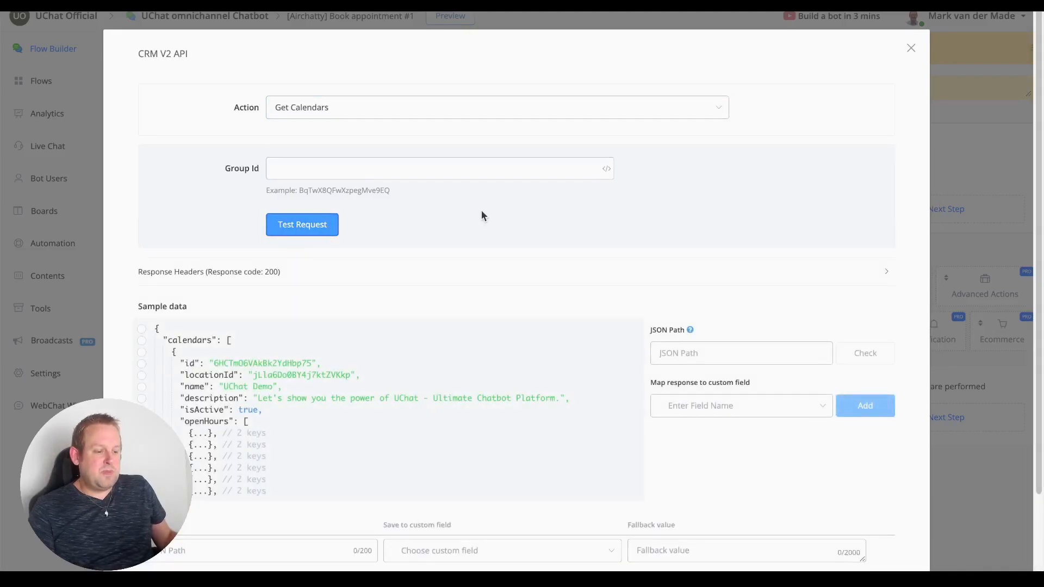
{"action": "scroll", "coordinate": [429, 312], "scroll_direction": "down", "scroll_amount": 5}
{"action": "scroll", "coordinate": [425, 298], "scroll_direction": "down", "scroll_amount": 5}
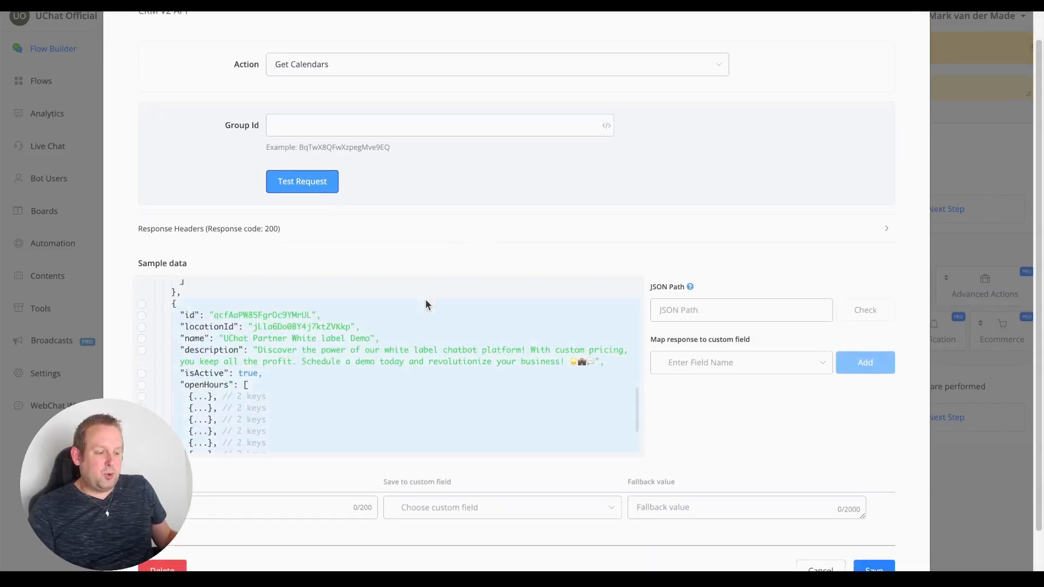
{"action": "scroll", "coordinate": [425, 299], "scroll_direction": "up", "scroll_amount": 2}
{"action": "scroll", "coordinate": [425, 305], "scroll_direction": "up", "scroll_amount": 2}
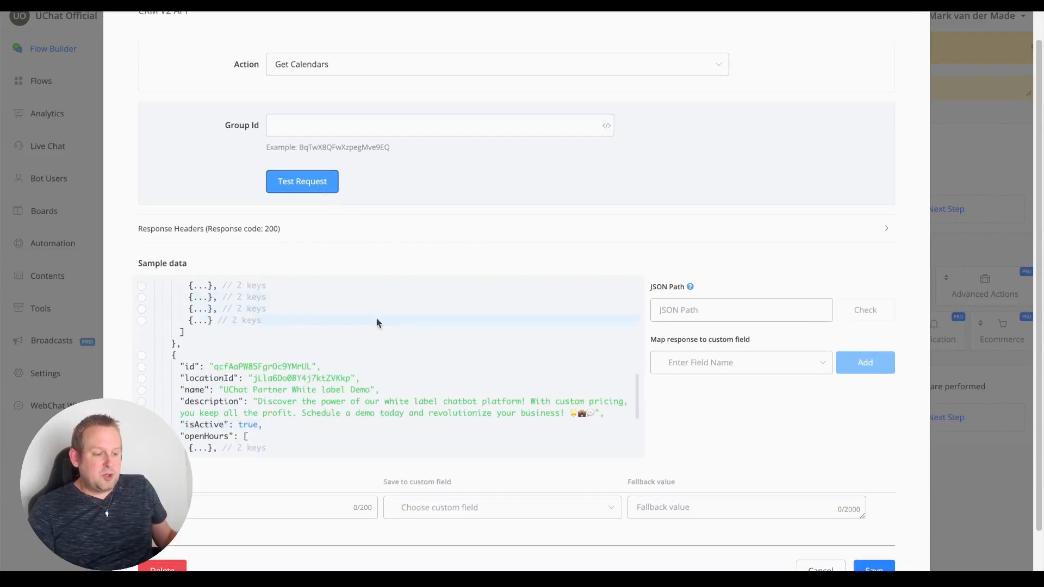
Map the first calendar's id as JSON path $.calendars[0].id.
{"action": "double_click", "coordinate": [273, 366]}
{"action": "scroll", "coordinate": [269, 348], "scroll_direction": "up", "scroll_amount": 3}
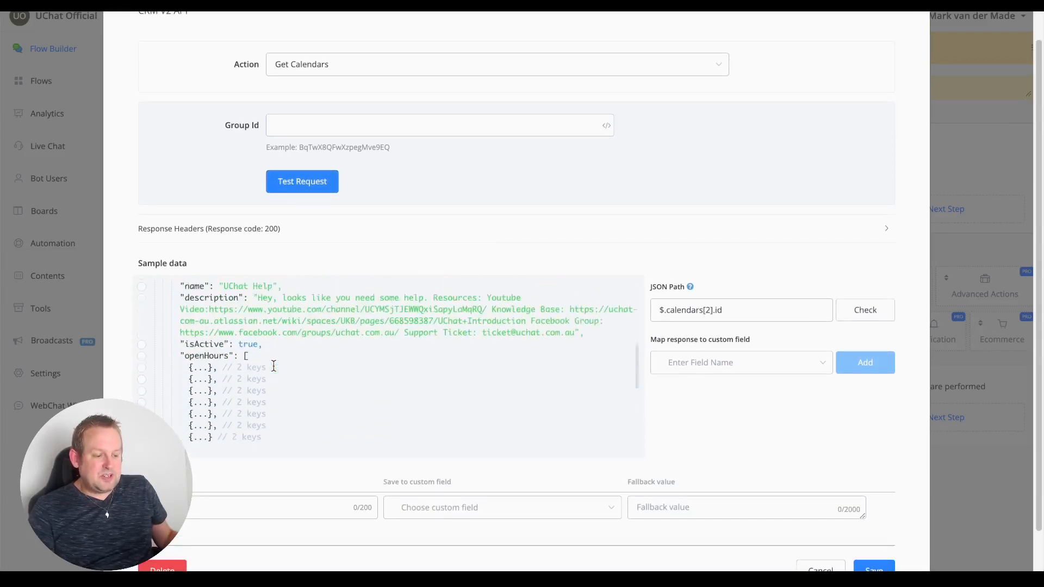
{"action": "double_click", "coordinate": [265, 331]}
{"action": "scroll", "coordinate": [398, 333], "scroll_direction": "up", "scroll_amount": 5}
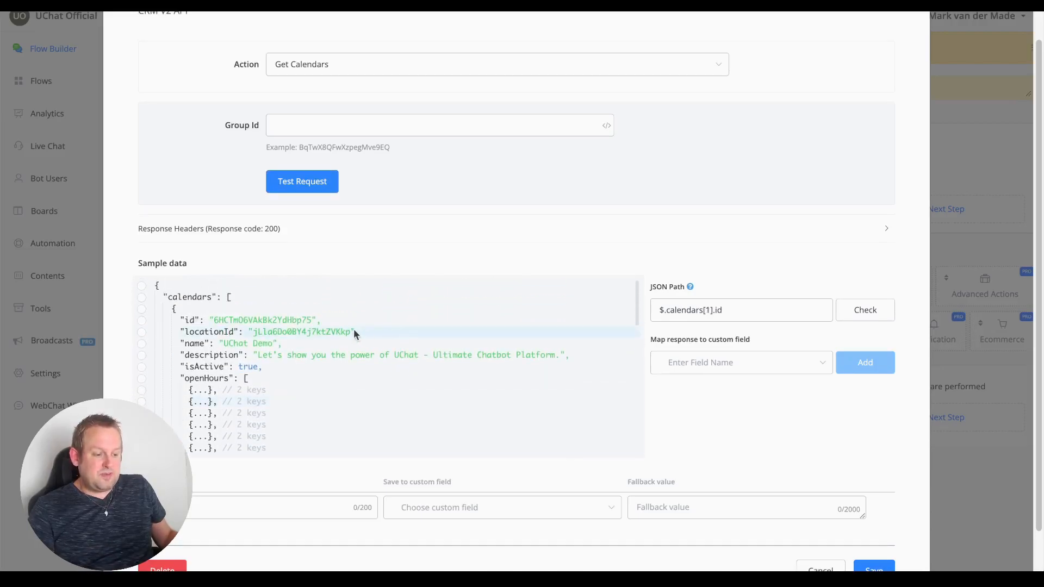
{"action": "scroll", "coordinate": [360, 334], "scroll_direction": "up", "scroll_amount": 1}
{"action": "double_click", "coordinate": [258, 349]}
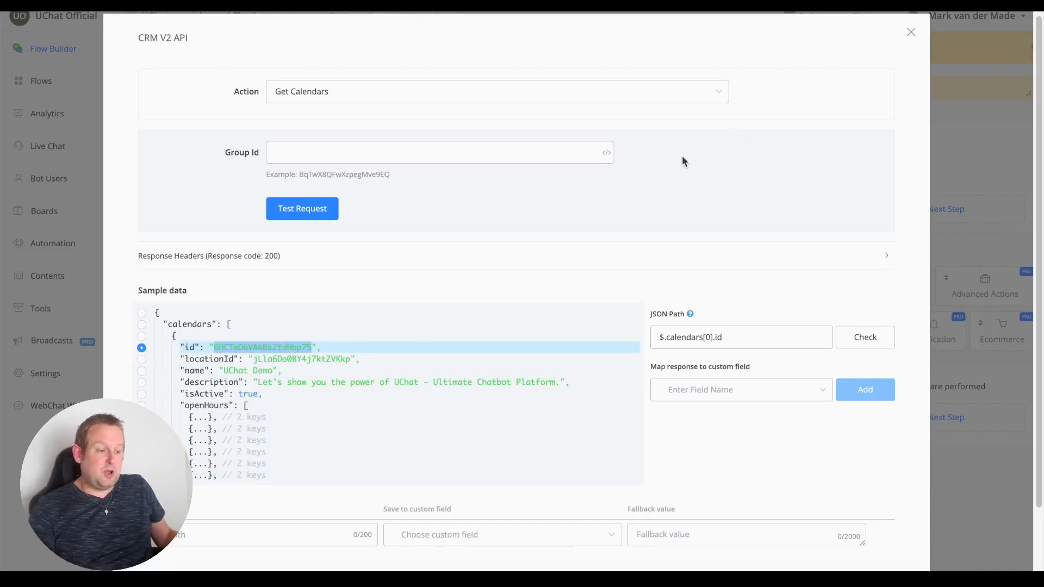
{"action": "left_click", "coordinate": [459, 91]}
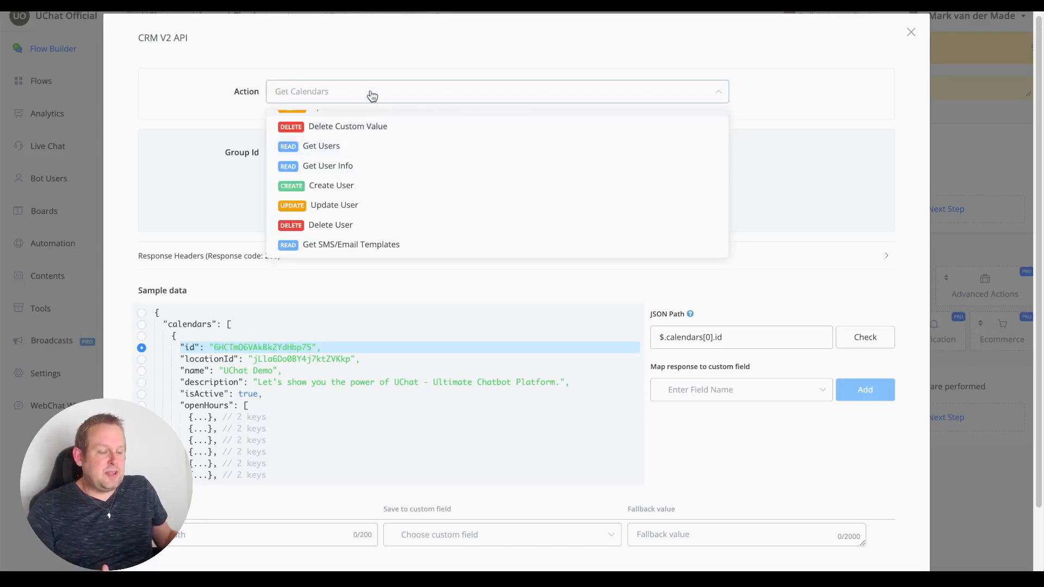
Switch the action to Get Users via a 'users' search and run Test Request to browse sample users.
{"action": "type", "text": "users"}
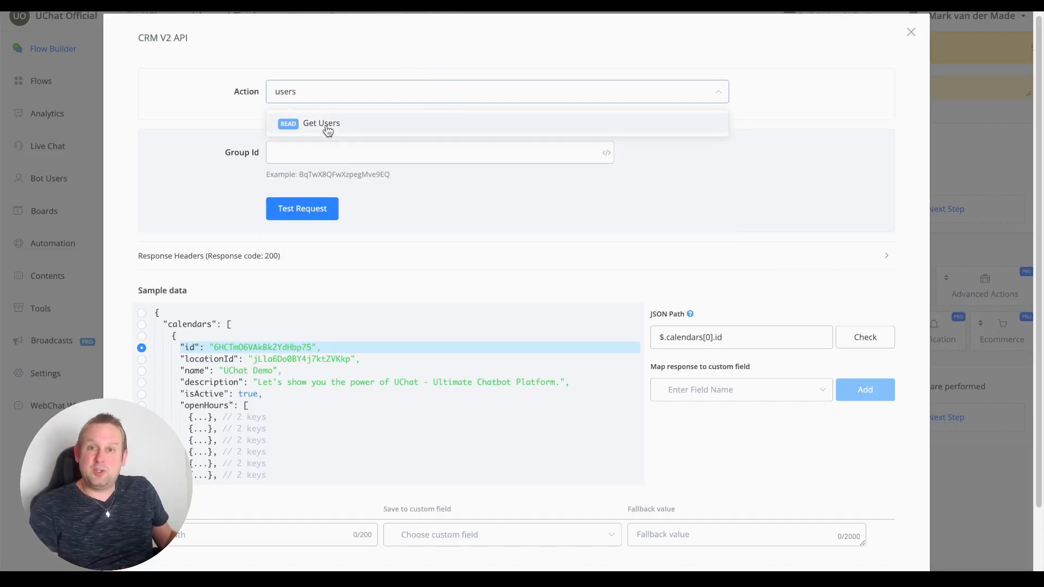
{"action": "left_click", "coordinate": [326, 128]}
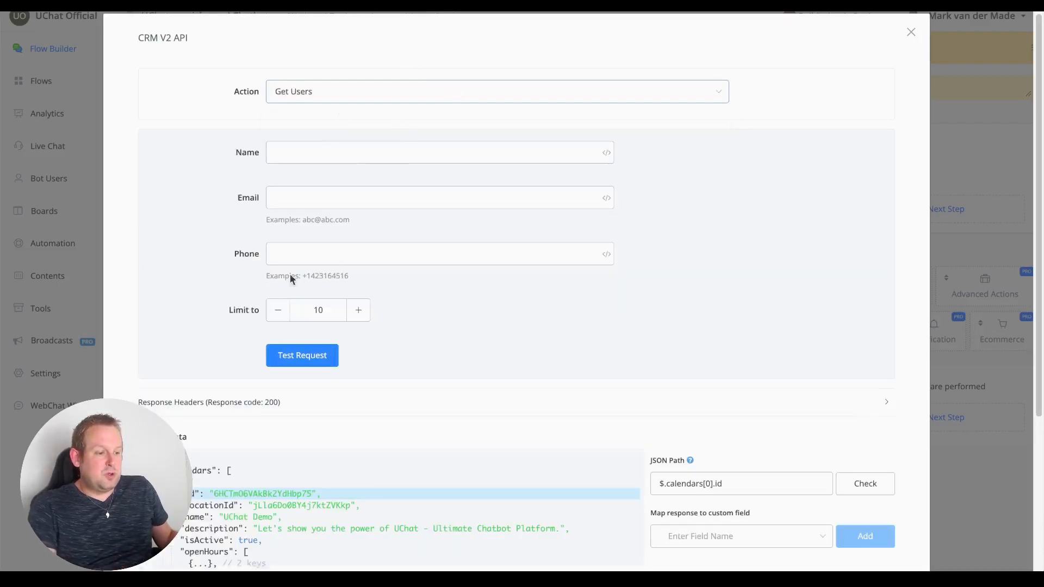
{"action": "left_click", "coordinate": [332, 365]}
{"action": "scroll", "coordinate": [474, 326], "scroll_direction": "down", "scroll_amount": 3}
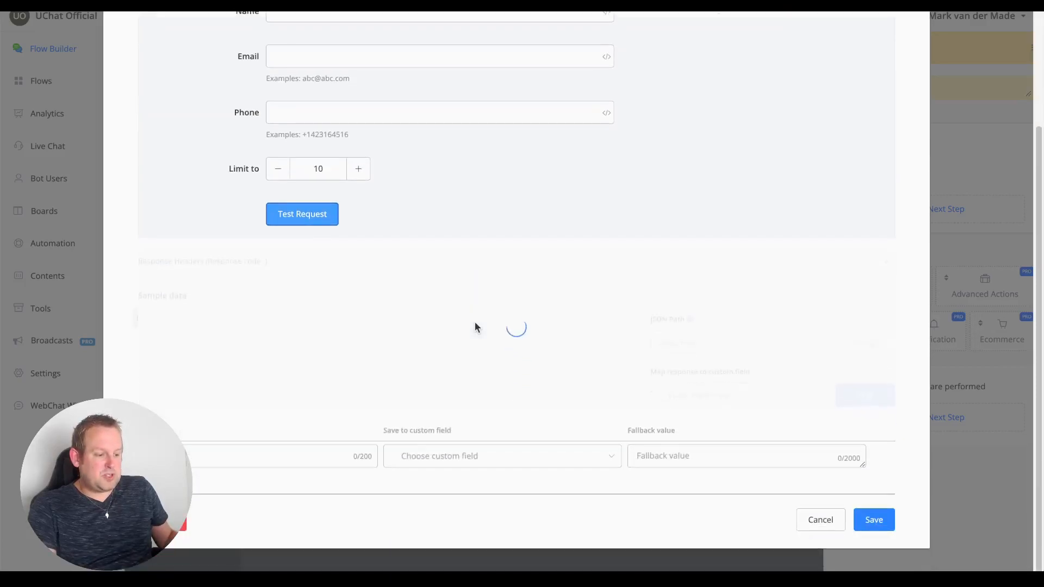
{"action": "scroll", "coordinate": [335, 337], "scroll_direction": "down", "scroll_amount": 3}
{"action": "scroll", "coordinate": [336, 348], "scroll_direction": "down", "scroll_amount": 5}
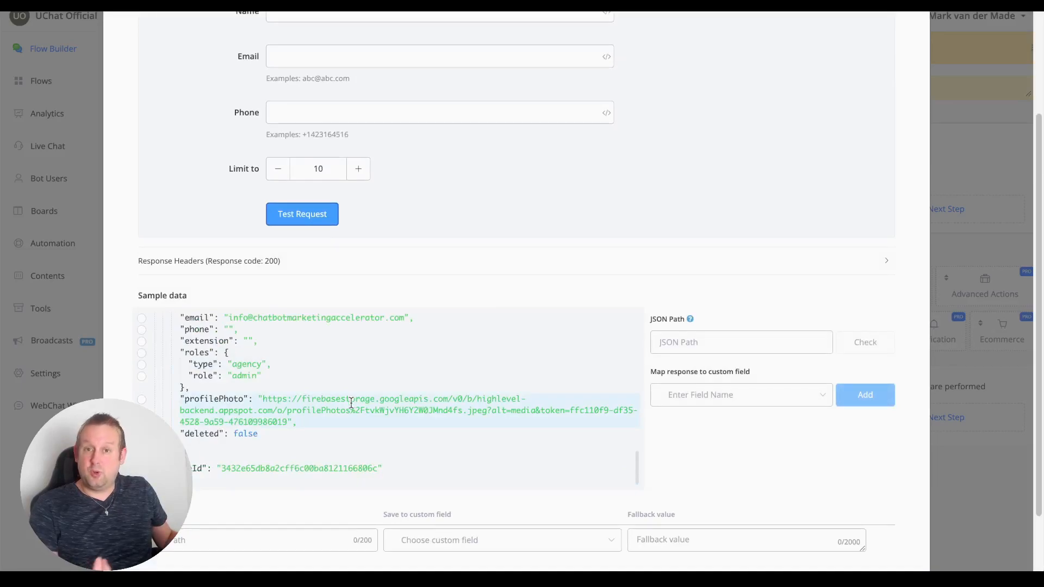
{"action": "scroll", "coordinate": [352, 392], "scroll_direction": "up", "scroll_amount": 10}
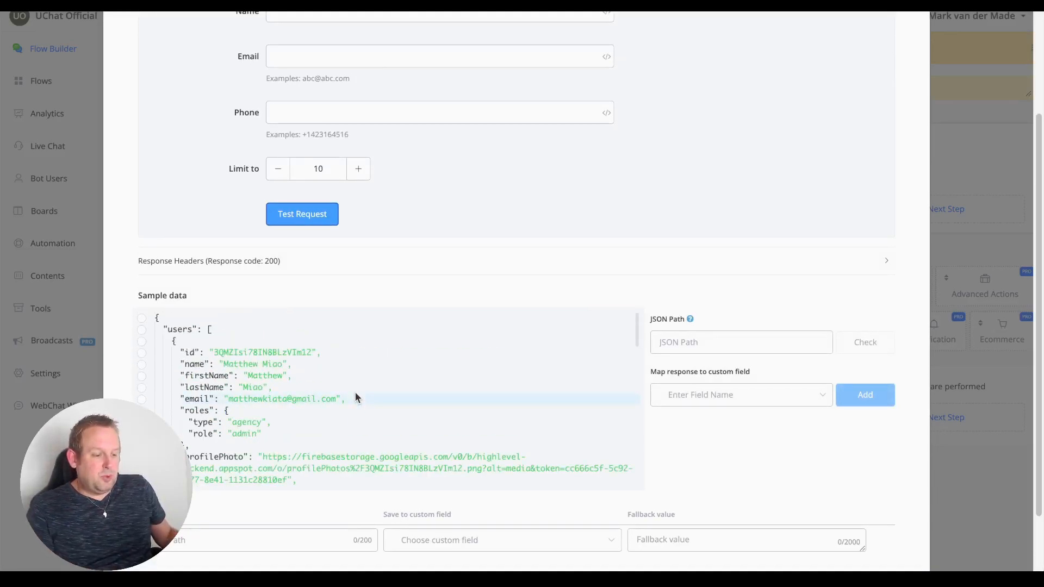
{"action": "scroll", "coordinate": [355, 397], "scroll_direction": "down", "scroll_amount": 3}
{"action": "scroll", "coordinate": [307, 375], "scroll_direction": "up", "scroll_amount": 2}
{"action": "scroll", "coordinate": [308, 375], "scroll_direction": "down", "scroll_amount": 2}
{"action": "scroll", "coordinate": [308, 375], "scroll_direction": "down", "scroll_amount": 5}
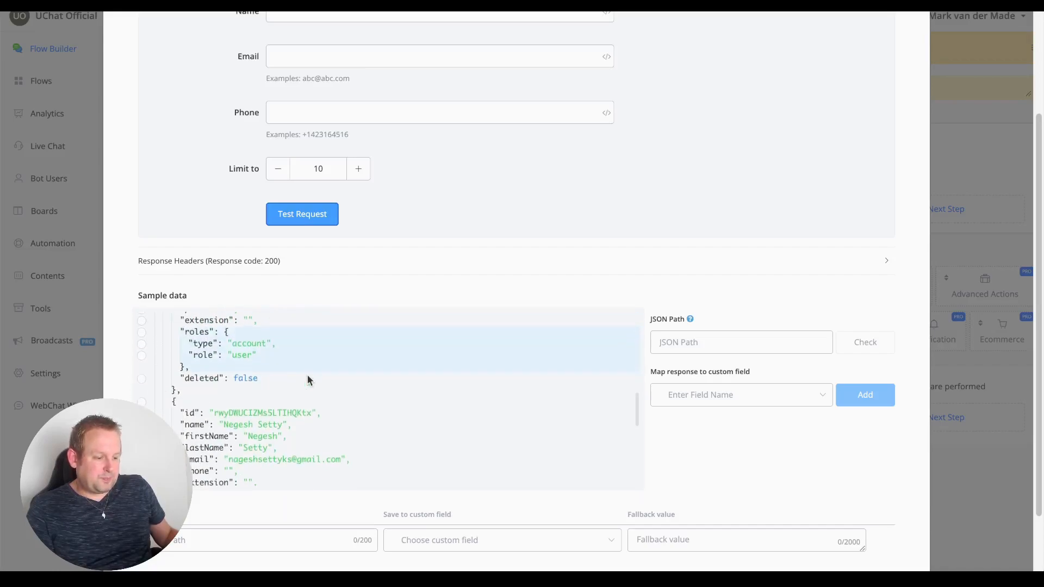
{"action": "scroll", "coordinate": [307, 379], "scroll_direction": "down", "scroll_amount": 1}
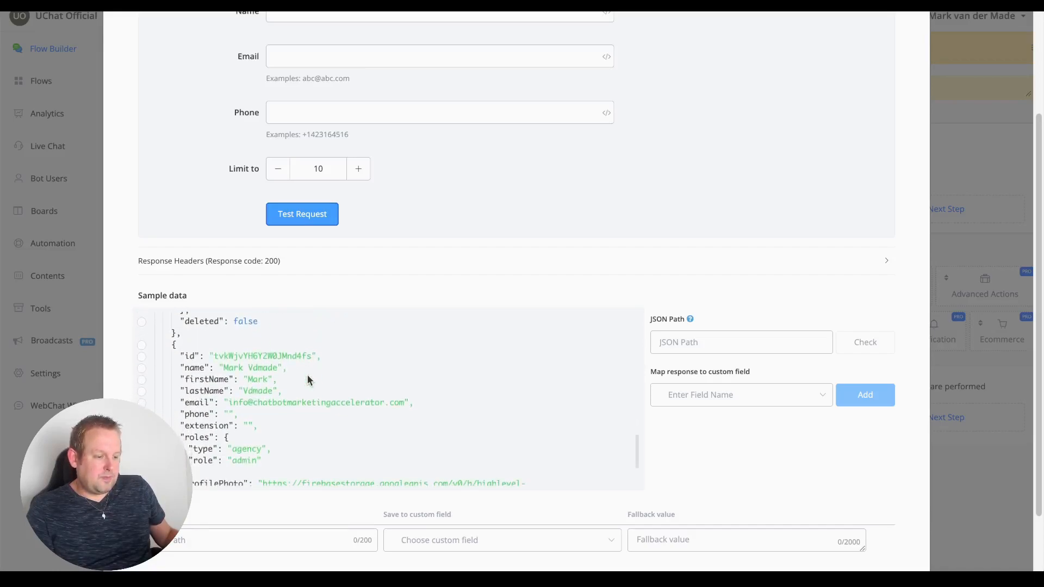
Set the JSON path to $.users[4].id from the sample users, then scroll back up.
{"action": "left_click", "coordinate": [237, 356]}
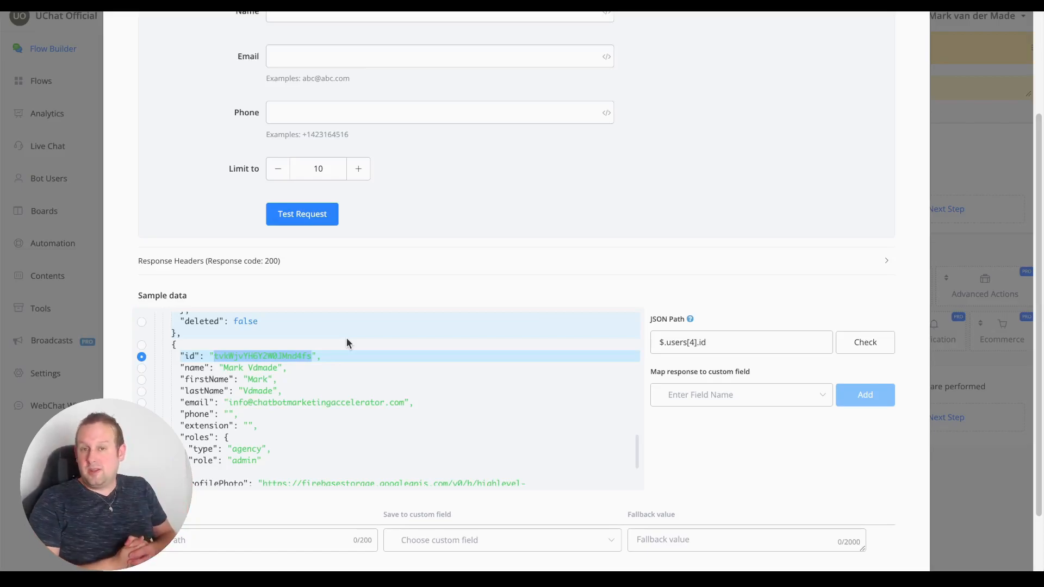
{"action": "scroll", "coordinate": [381, 326], "scroll_direction": "down", "scroll_amount": 5}
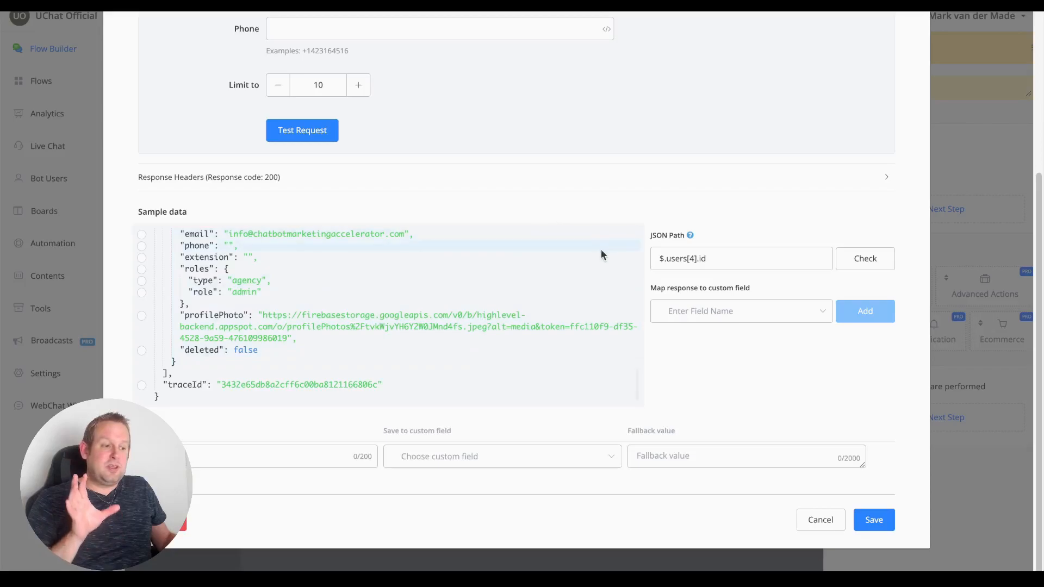
{"action": "scroll", "coordinate": [599, 248], "scroll_direction": "up", "scroll_amount": 3}
{"action": "scroll", "coordinate": [640, 188], "scroll_direction": "up", "scroll_amount": 3}
{"action": "scroll", "coordinate": [761, 234], "scroll_direction": "up", "scroll_amount": 2}
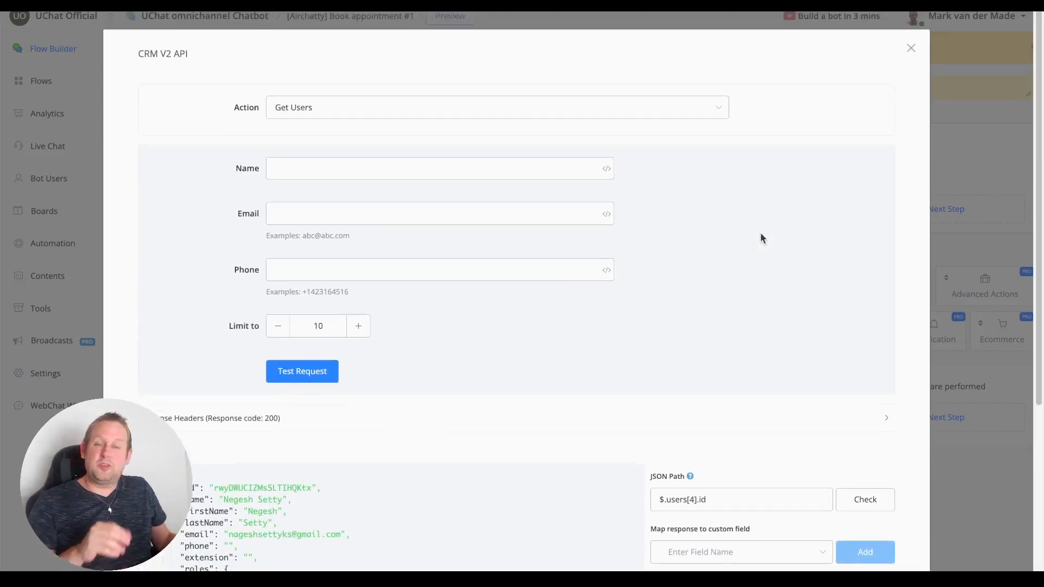